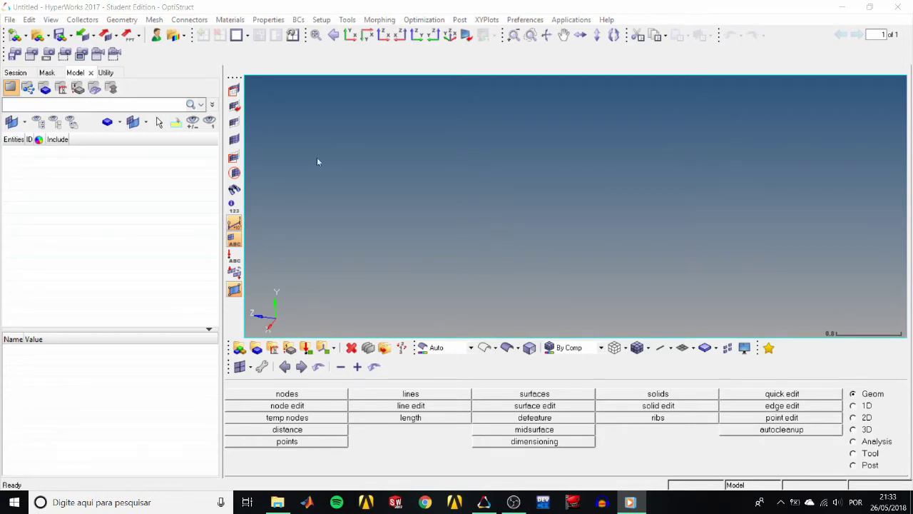
Open the Open Model file browser listing the tutorial .hm models
{"action": "left_click", "coordinate": [33, 37]}
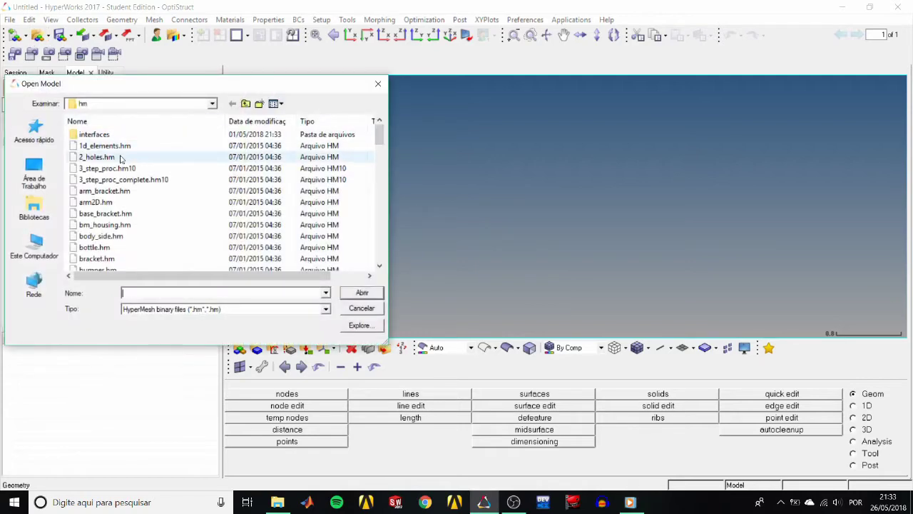
Load 2_holes.hm and show it as shaded surfaces, zoomed out
{"action": "double_click", "coordinate": [120, 157]}
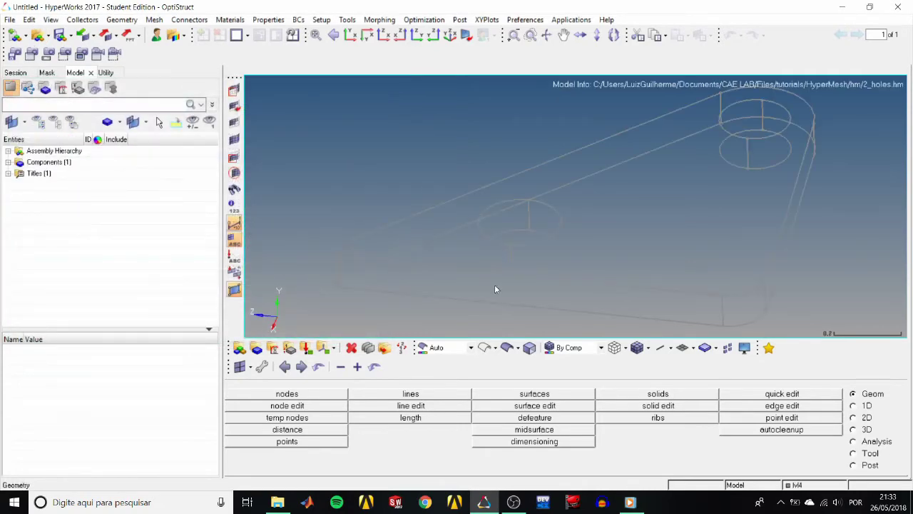
{"action": "left_click", "coordinate": [507, 348]}
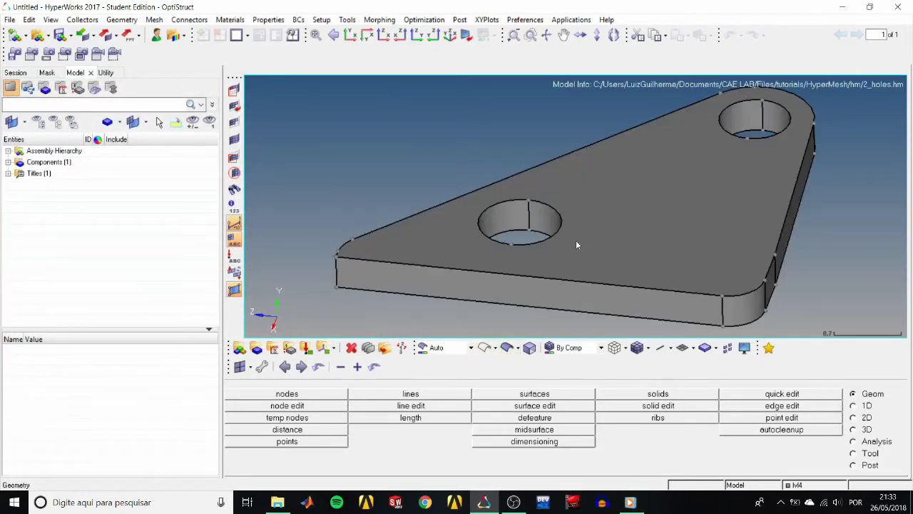
{"action": "scroll", "coordinate": [576, 241], "scroll_direction": "down", "scroll_amount": 4}
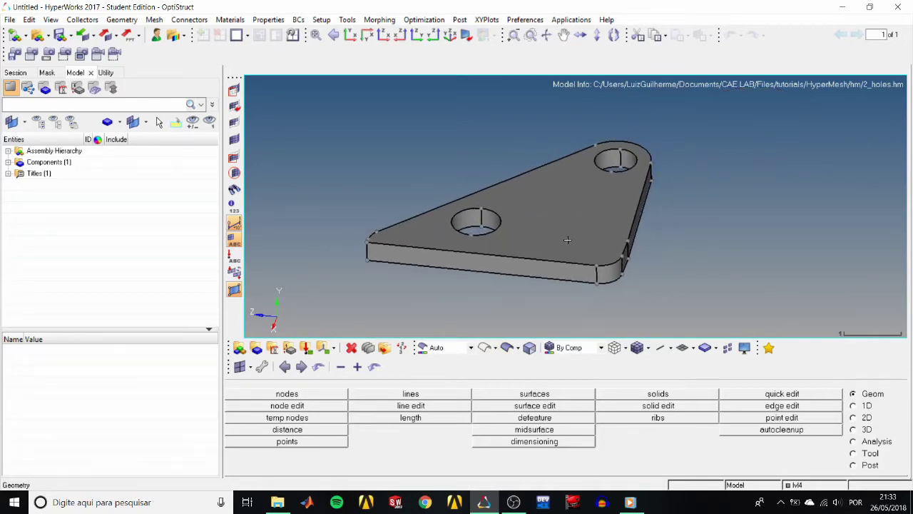
Start a new dimension feature from the Model browser and name it THICKNESS
{"action": "right_click", "coordinate": [151, 205]}
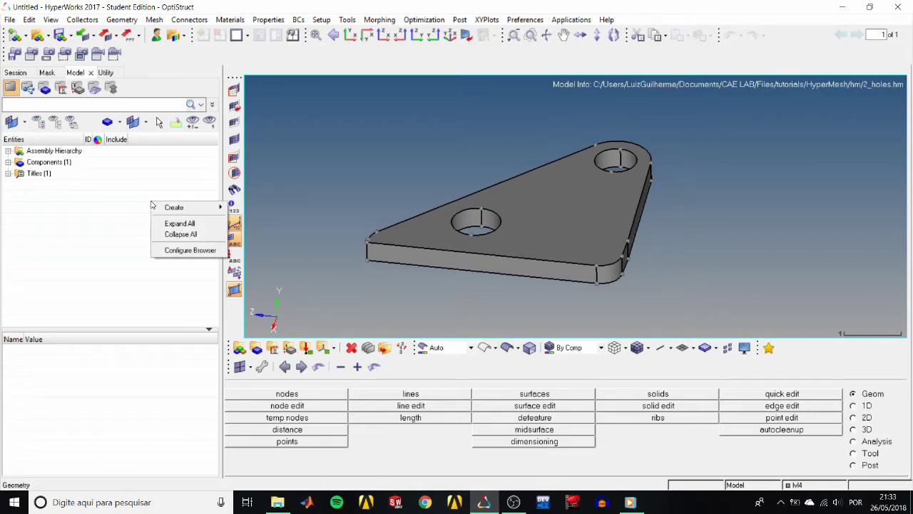
{"action": "mouse_move", "coordinate": [184, 208]}
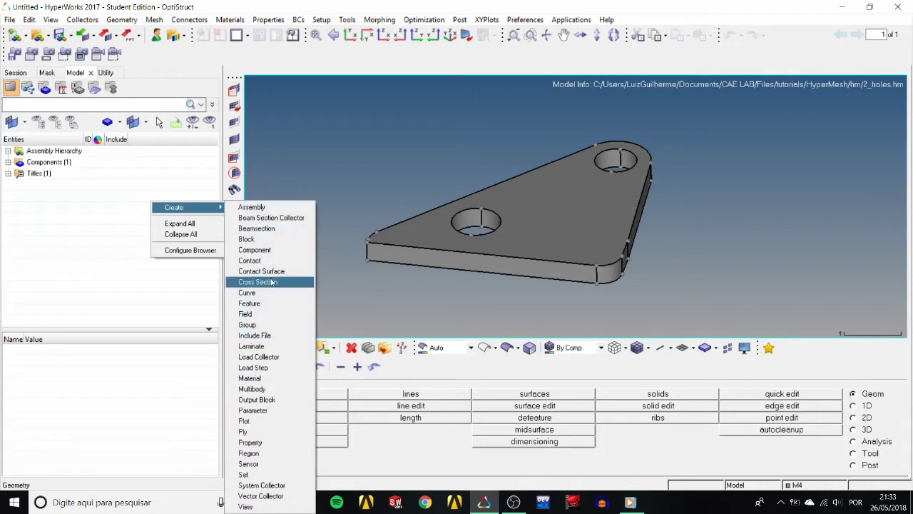
{"action": "left_click", "coordinate": [266, 304]}
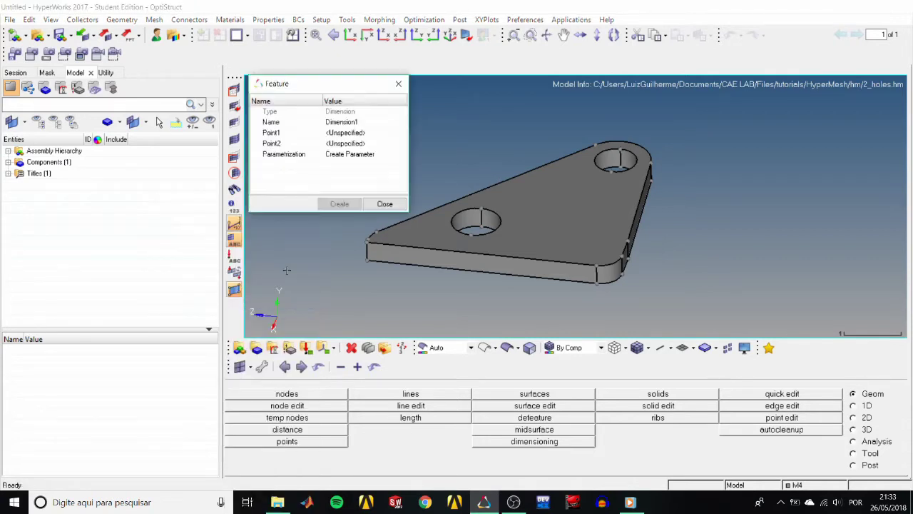
{"action": "left_click", "coordinate": [345, 123]}
{"action": "type", "text": "THICKNESS"}
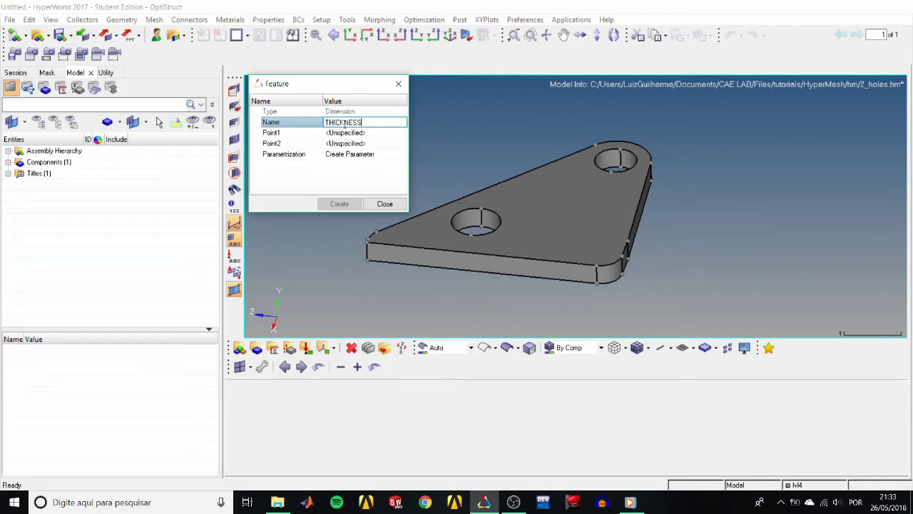
{"action": "key", "text": "Return"}
Pick two points across the plate edge to measure the 0.375 thickness and create the feature
{"action": "left_click", "coordinate": [355, 133]}
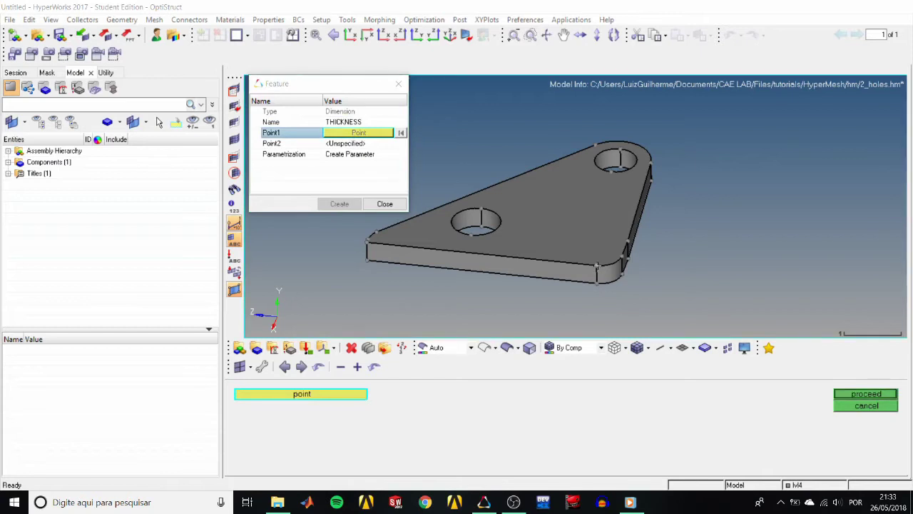
{"action": "left_click", "coordinate": [849, 395]}
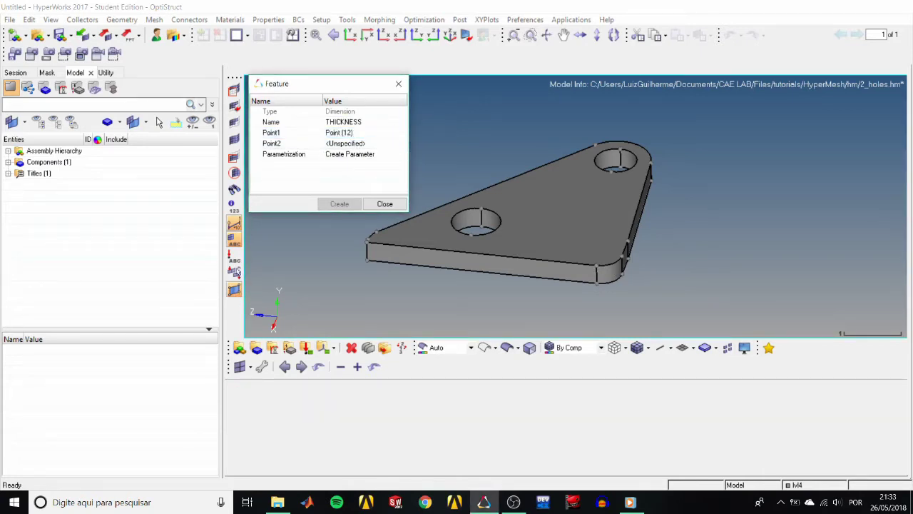
{"action": "left_click", "coordinate": [346, 144]}
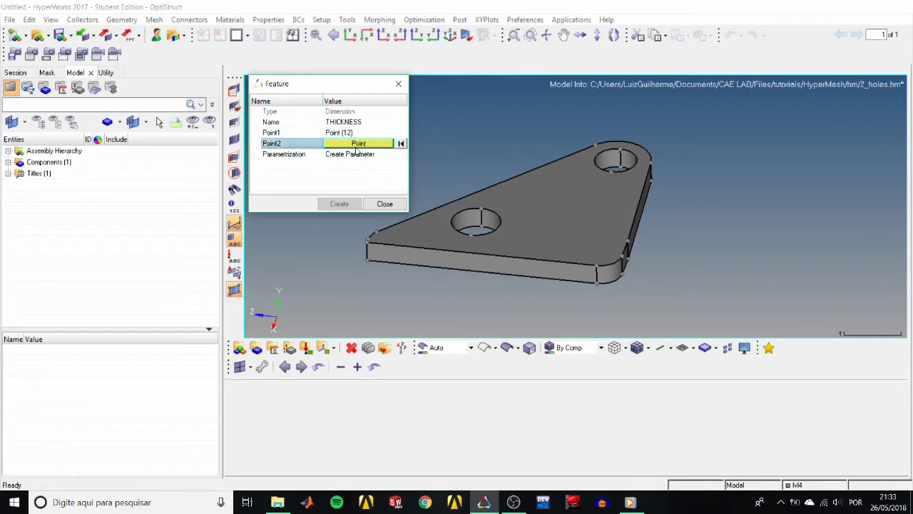
{"action": "left_click", "coordinate": [595, 284]}
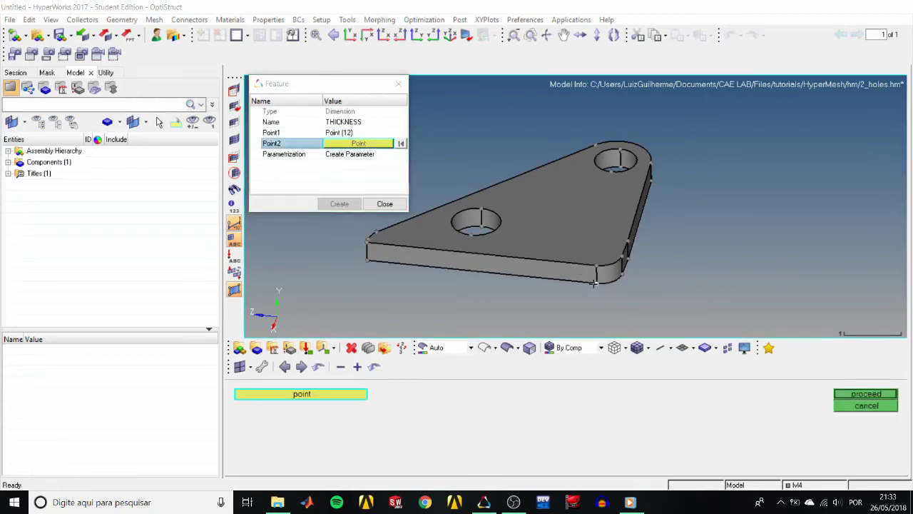
{"action": "left_click", "coordinate": [863, 395]}
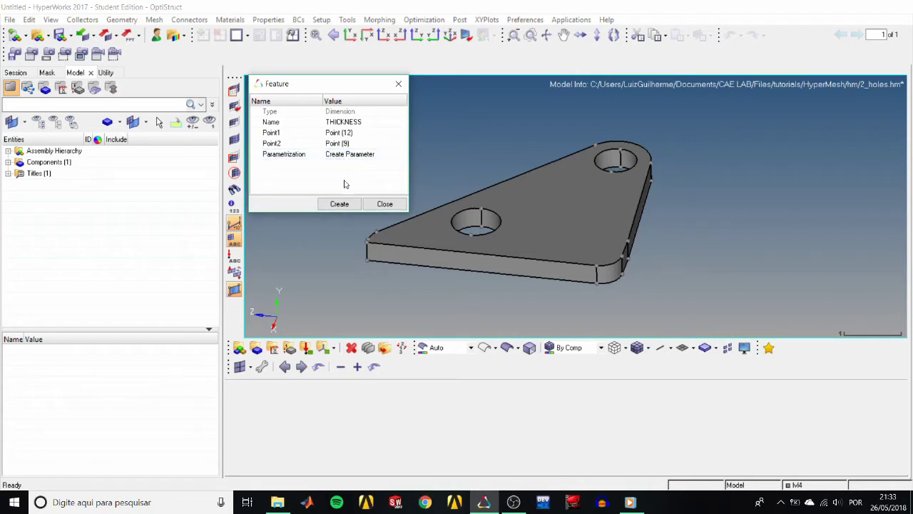
{"action": "left_click", "coordinate": [339, 205]}
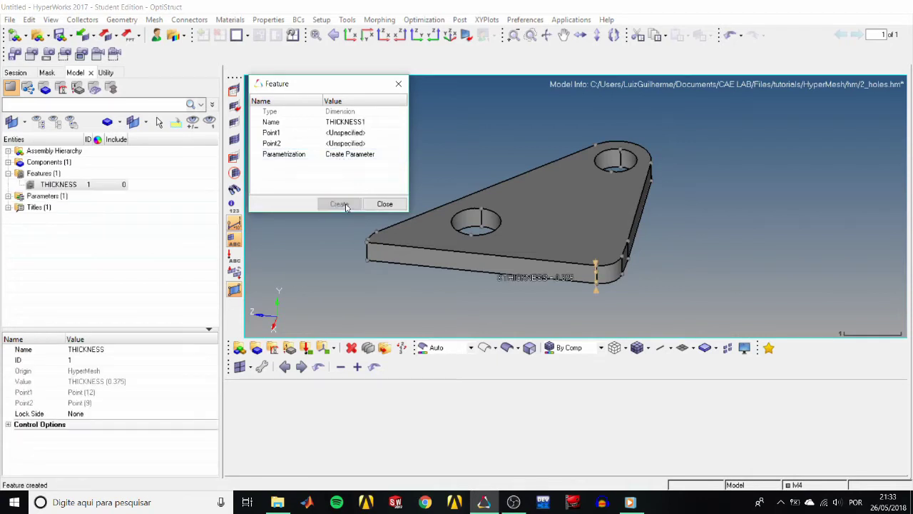
{"action": "left_click", "coordinate": [384, 204]}
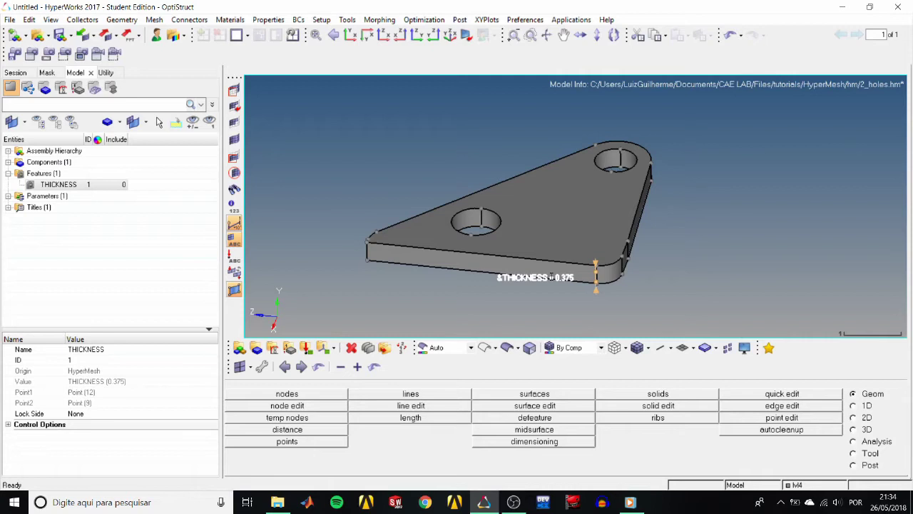
{"action": "double_click", "coordinate": [551, 277]}
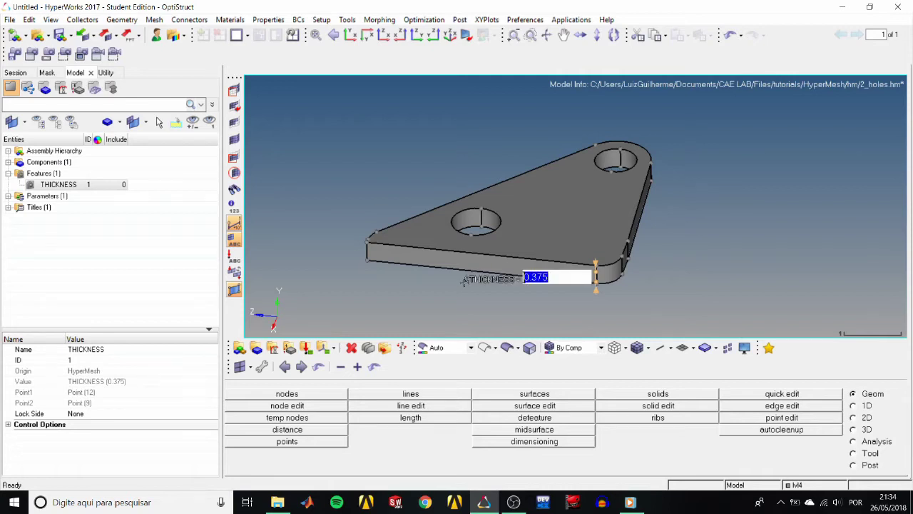
{"action": "key", "text": "Return"}
Start another dimension feature from the Model browser and name it D1
{"action": "right_click", "coordinate": [143, 237]}
{"action": "mouse_move", "coordinate": [197, 247]}
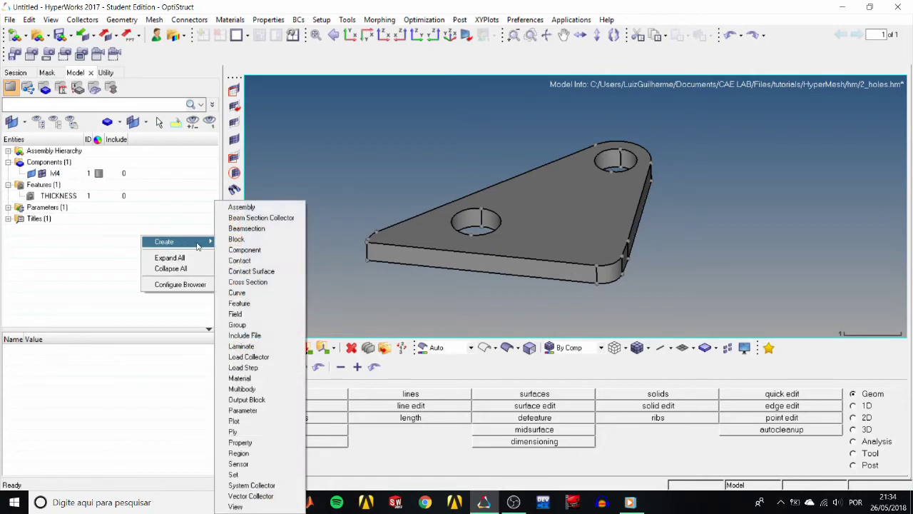
{"action": "left_click", "coordinate": [239, 304]}
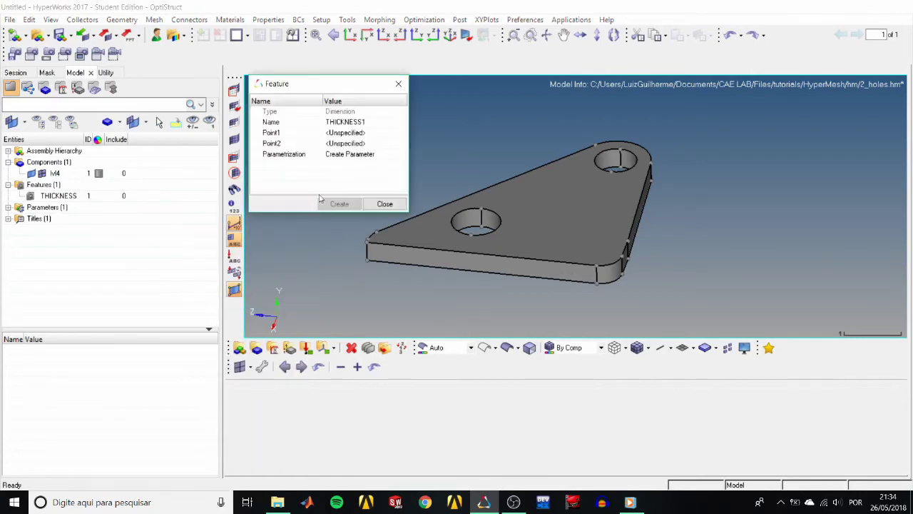
{"action": "left_click", "coordinate": [360, 123]}
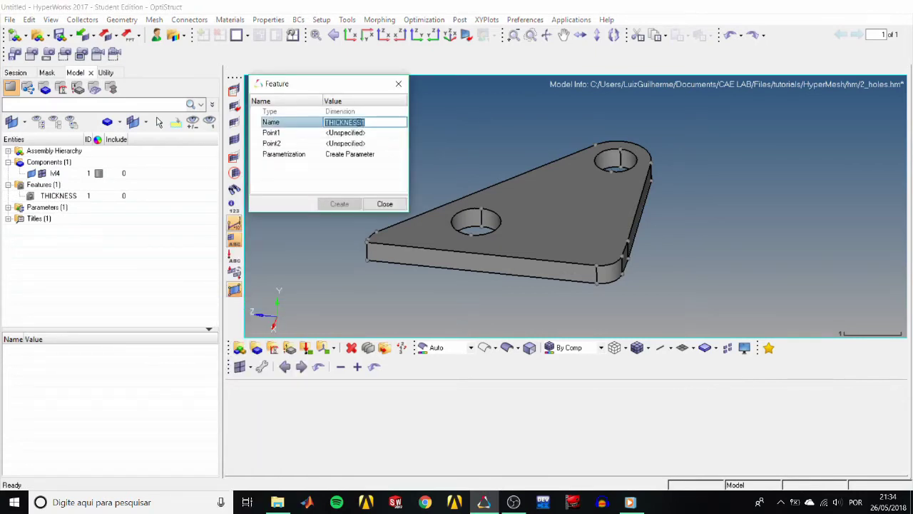
{"action": "type", "text": "d"}
{"action": "key", "text": "Return"}
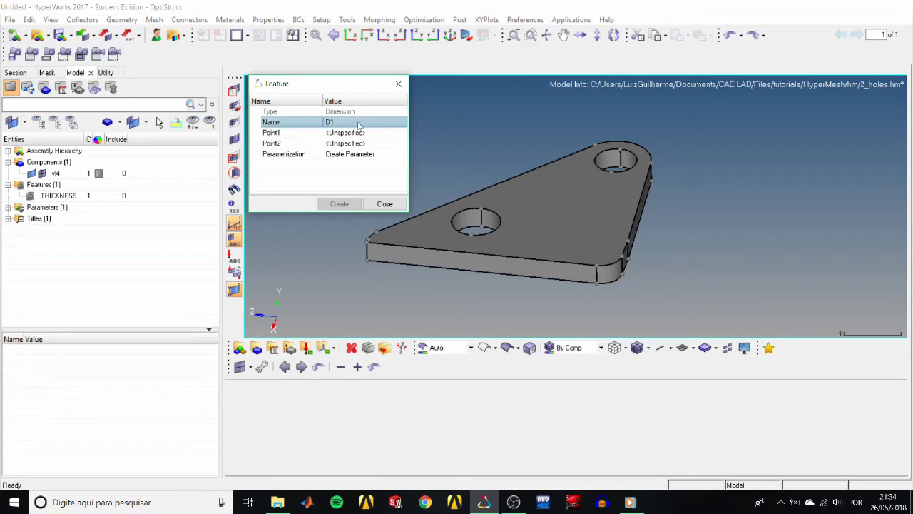
Pick two points on the left hole's edge to measure 0.875 and create D1
{"action": "left_click", "coordinate": [357, 133]}
{"action": "left_click", "coordinate": [480, 235]}
{"action": "left_click", "coordinate": [867, 394]}
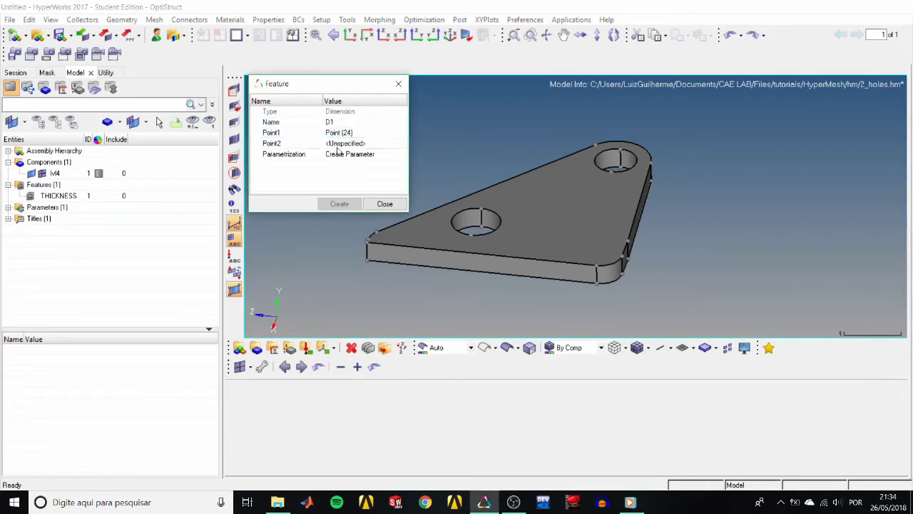
{"action": "left_click", "coordinate": [341, 144]}
{"action": "left_click", "coordinate": [482, 207]}
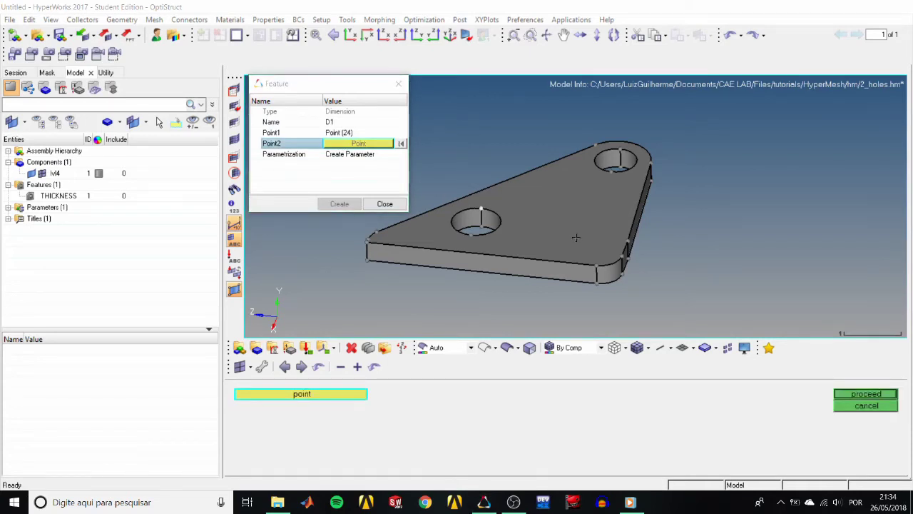
{"action": "left_click", "coordinate": [874, 394]}
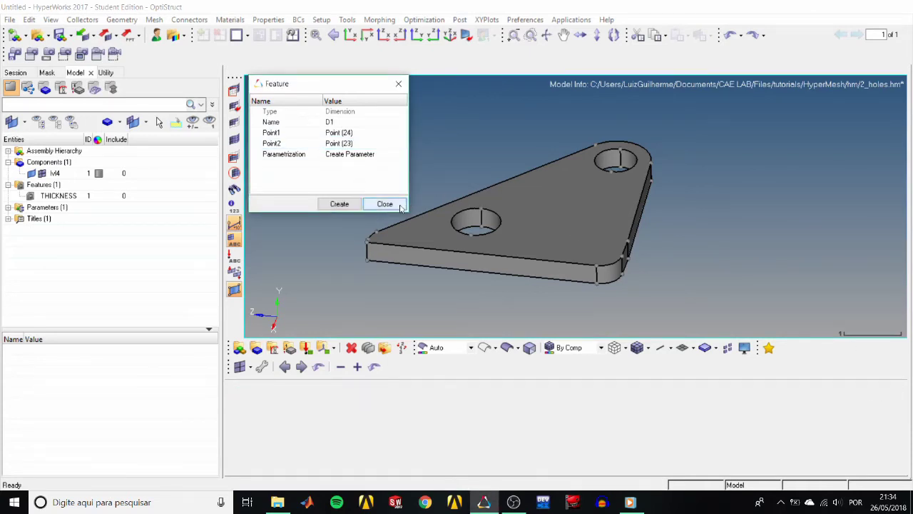
{"action": "left_click", "coordinate": [340, 204]}
{"action": "left_click", "coordinate": [384, 204]}
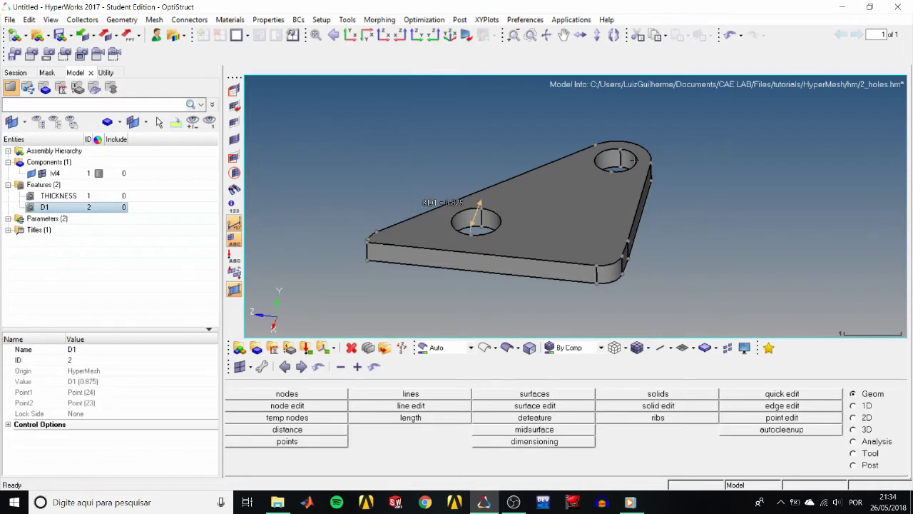
{"action": "left_click_drag", "start_coordinate": [429, 200], "coordinate": [548, 210], "text": "ctrl"}
{"action": "scroll", "coordinate": [548, 210], "scroll_direction": "up", "scroll_amount": 2}
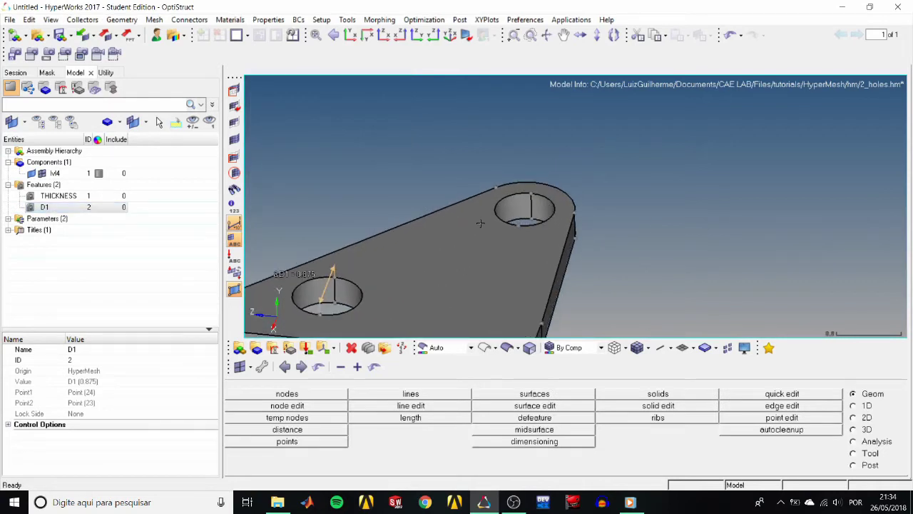
Create dimension feature D2 measuring 0.75 between two points on the far hole
{"action": "right_click", "coordinate": [116, 264]}
{"action": "mouse_move", "coordinate": [172, 272]}
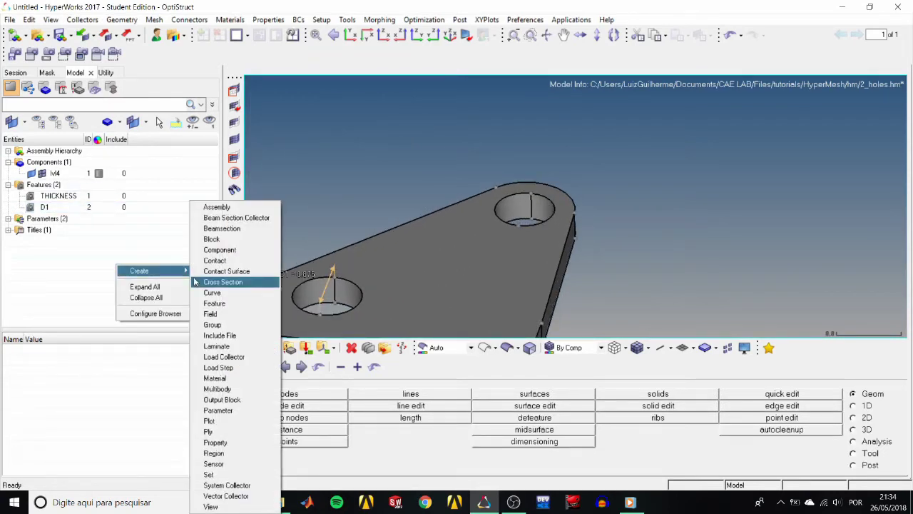
{"action": "left_click", "coordinate": [207, 303]}
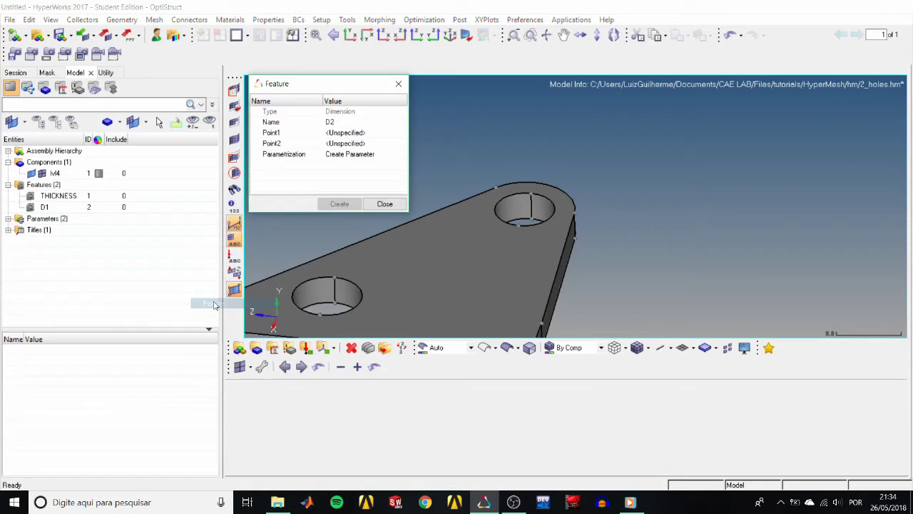
{"action": "left_click", "coordinate": [348, 134]}
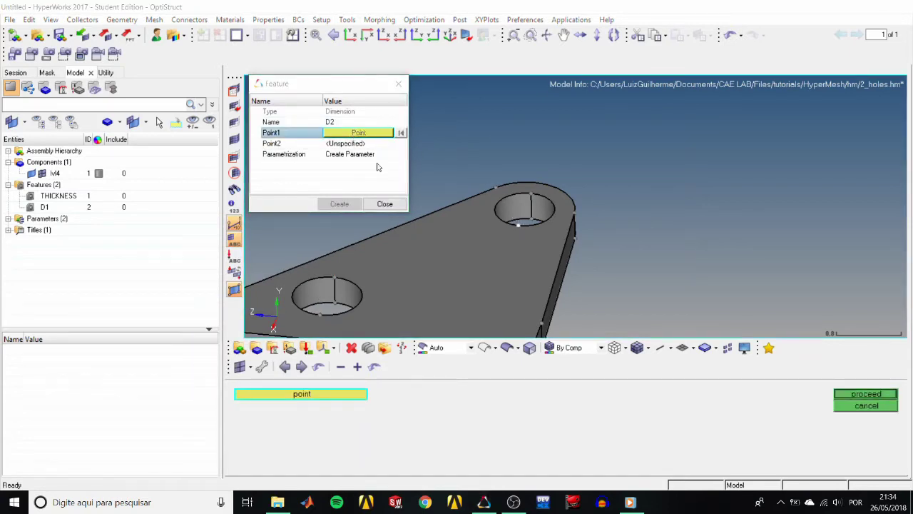
{"action": "left_click", "coordinate": [849, 395]}
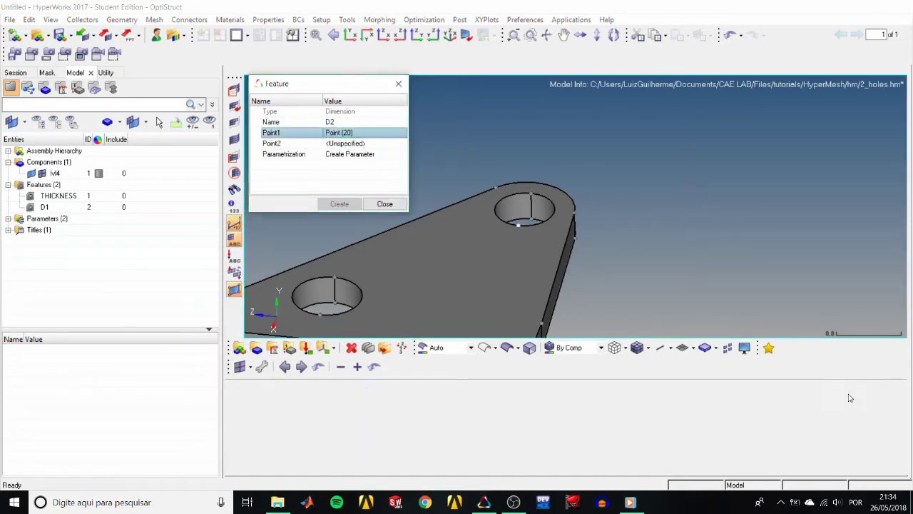
{"action": "left_click", "coordinate": [345, 144]}
{"action": "left_click", "coordinate": [527, 198]}
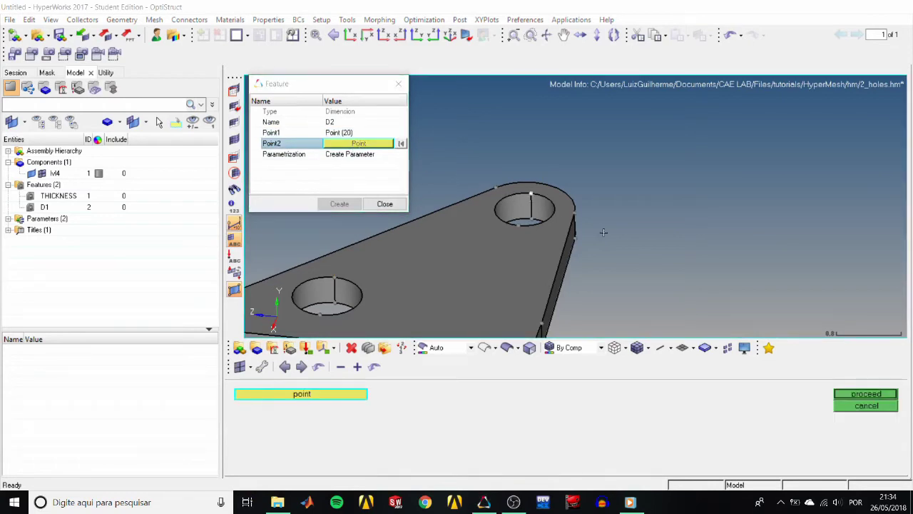
{"action": "left_click", "coordinate": [859, 394]}
{"action": "left_click", "coordinate": [340, 205]}
{"action": "left_click", "coordinate": [384, 204]}
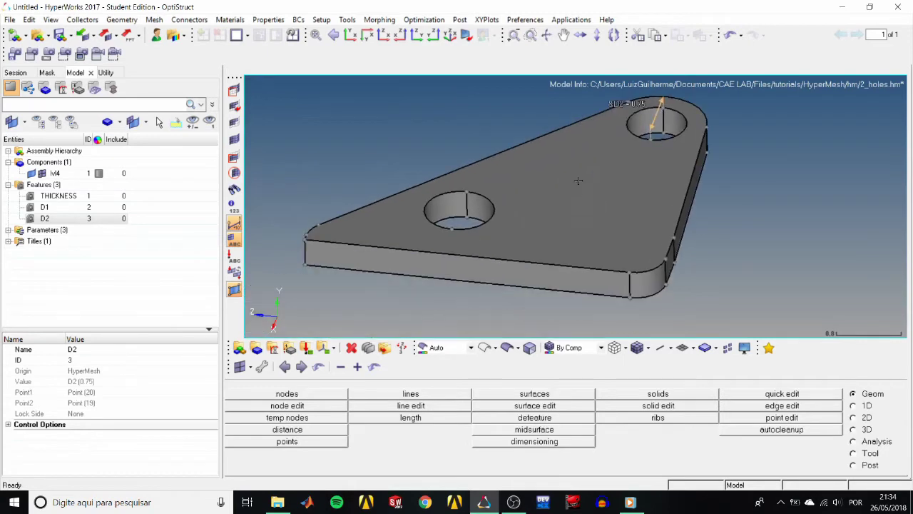
Edit the THICKNESS dimension on the model to 0.25, then to 0.125
{"action": "left_click", "coordinate": [59, 195]}
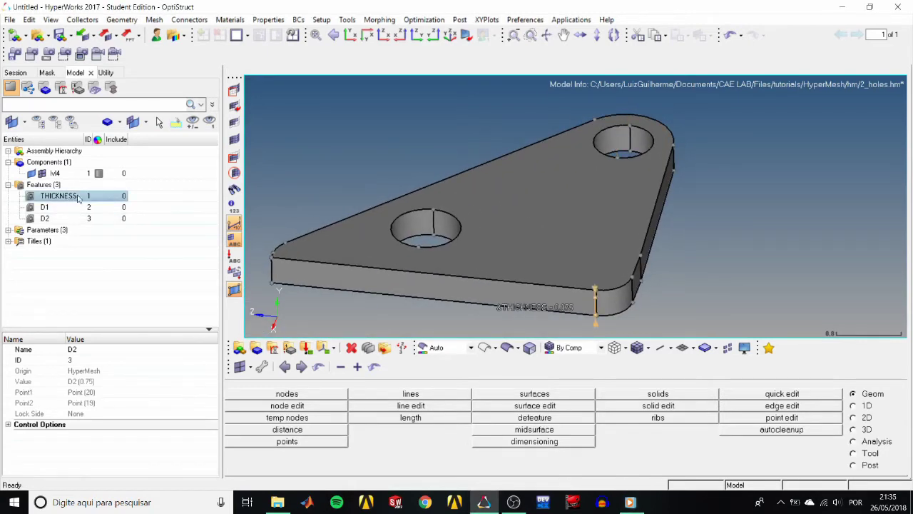
{"action": "double_click", "coordinate": [569, 308]}
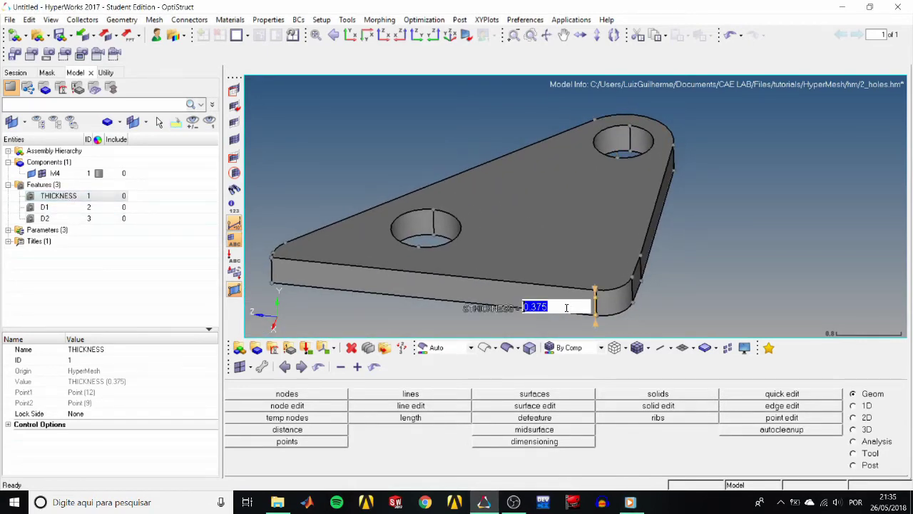
{"action": "type", "text": "0.25"}
{"action": "key", "text": "Return"}
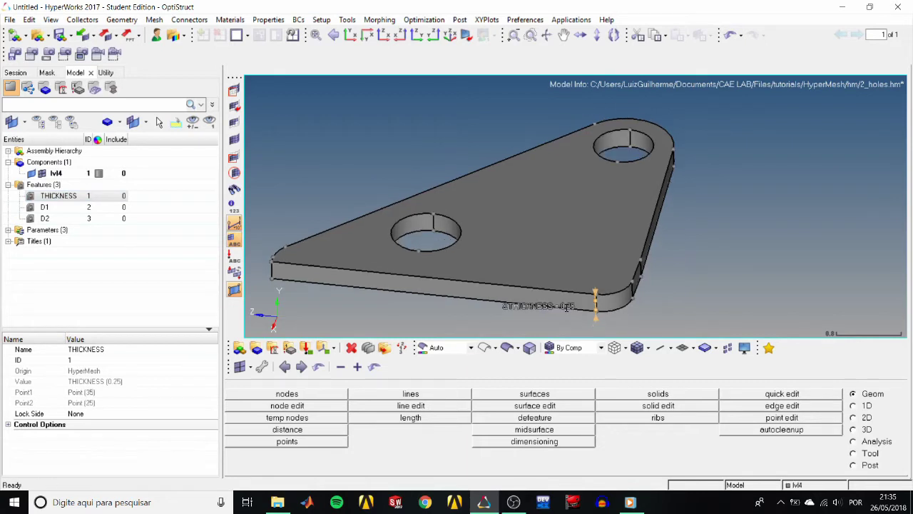
{"action": "double_click", "coordinate": [479, 305]}
{"action": "type", "text": "0.125"}
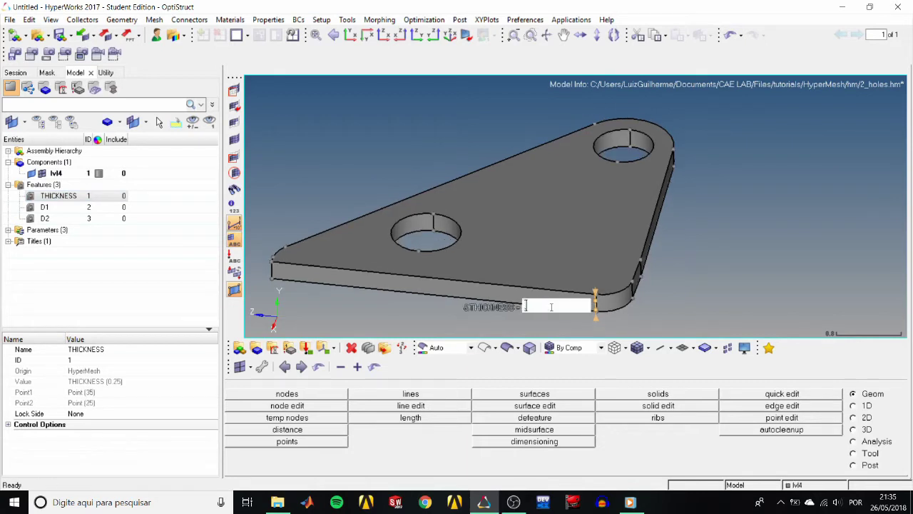
{"action": "key", "text": "Return"}
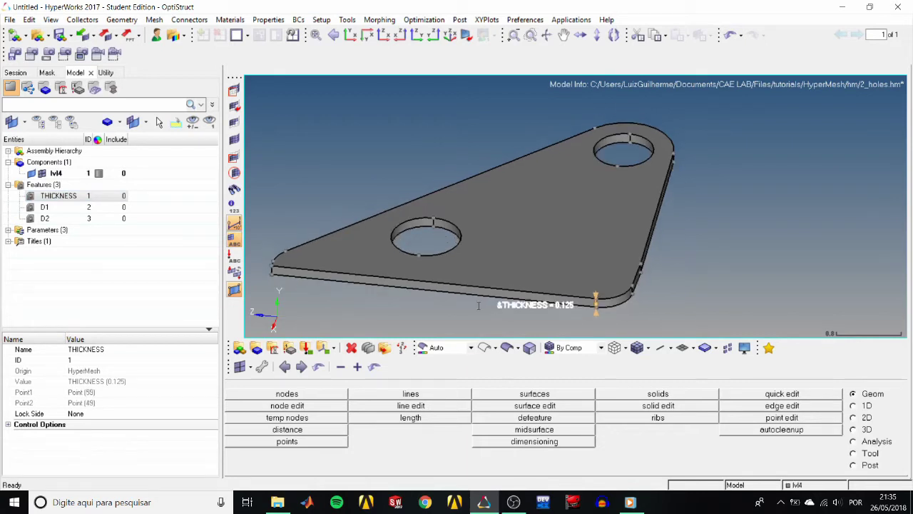
{"action": "left_click", "coordinate": [8, 230]}
Set the THICKNESS, D1 and D2 parameter values to 0.5 each
{"action": "left_click", "coordinate": [53, 244]}
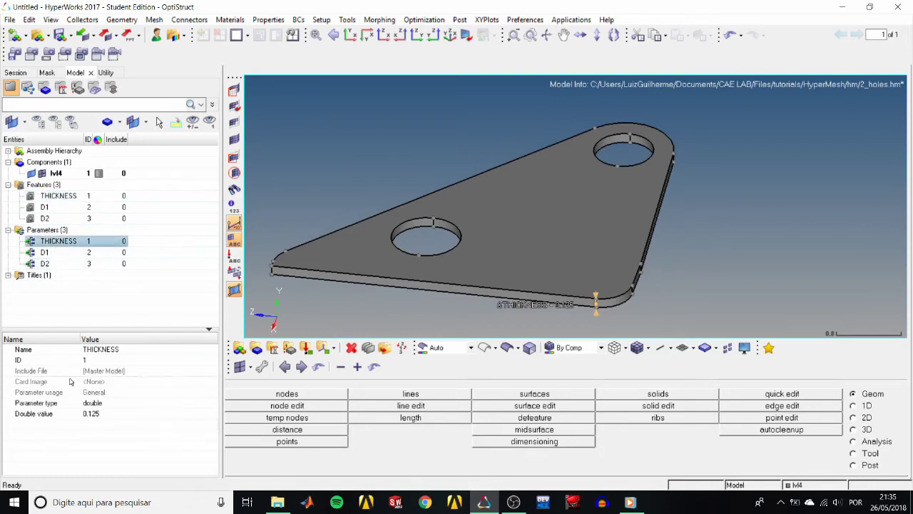
{"action": "left_click", "coordinate": [99, 415]}
{"action": "type", "text": ".5"}
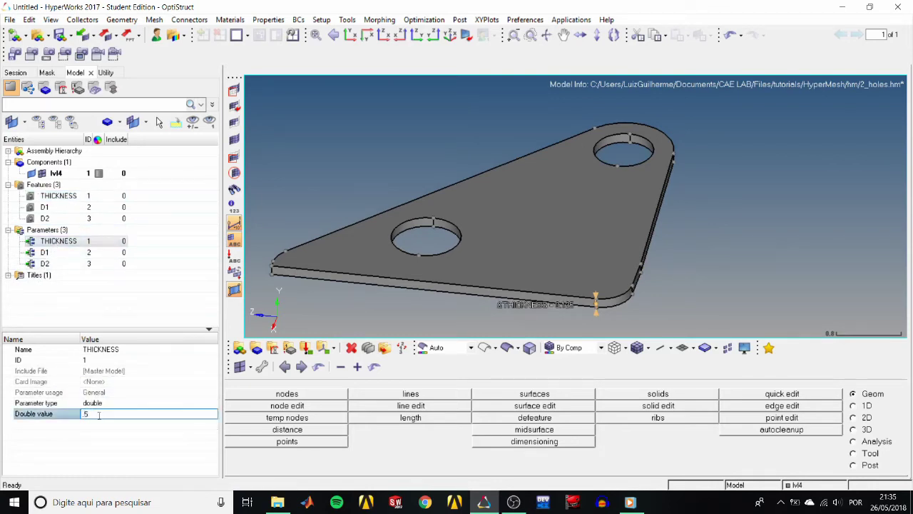
{"action": "key", "text": "Return"}
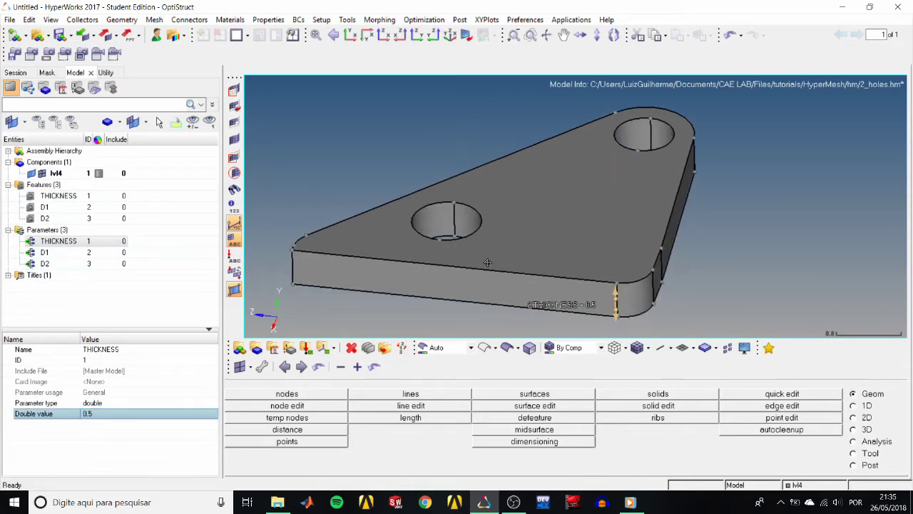
{"action": "left_click", "coordinate": [44, 252]}
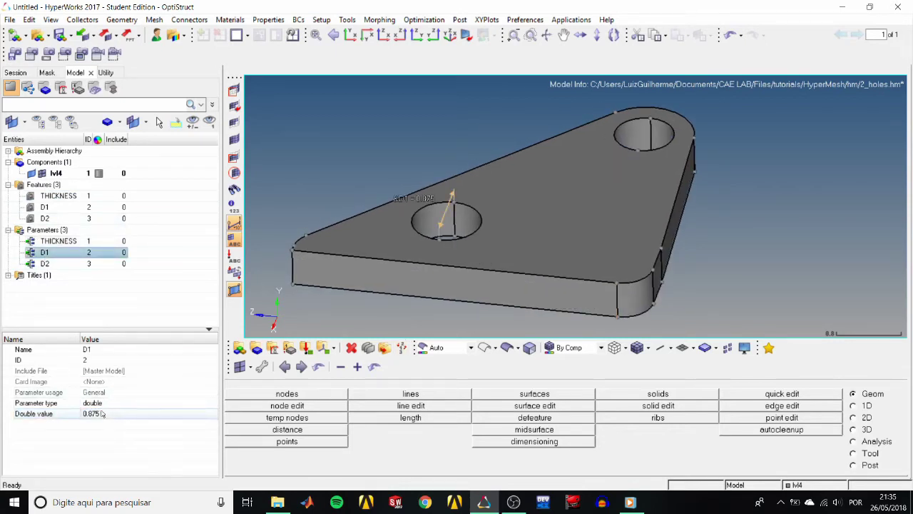
{"action": "left_click", "coordinate": [100, 413]}
{"action": "type", "text": "0.5"}
{"action": "key", "text": "Return"}
{"action": "left_click", "coordinate": [44, 264]}
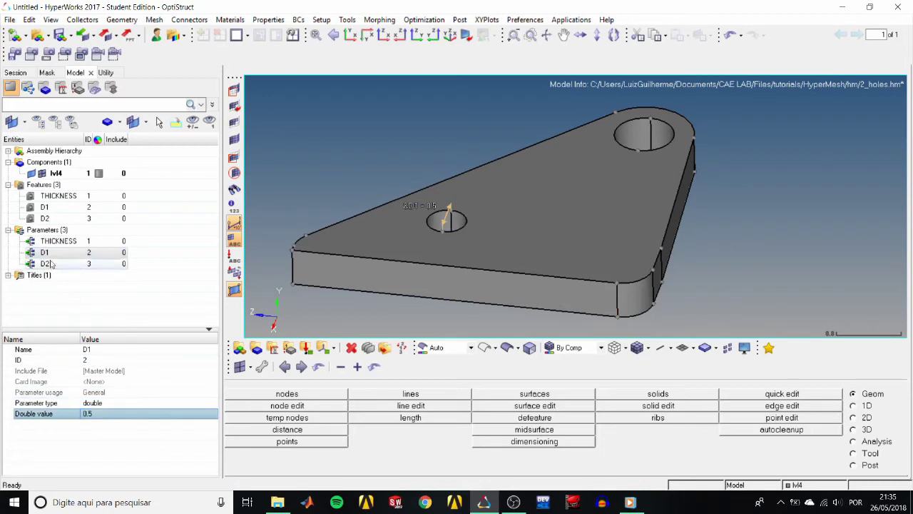
{"action": "left_click", "coordinate": [105, 414]}
{"action": "type", "text": "0.5"}
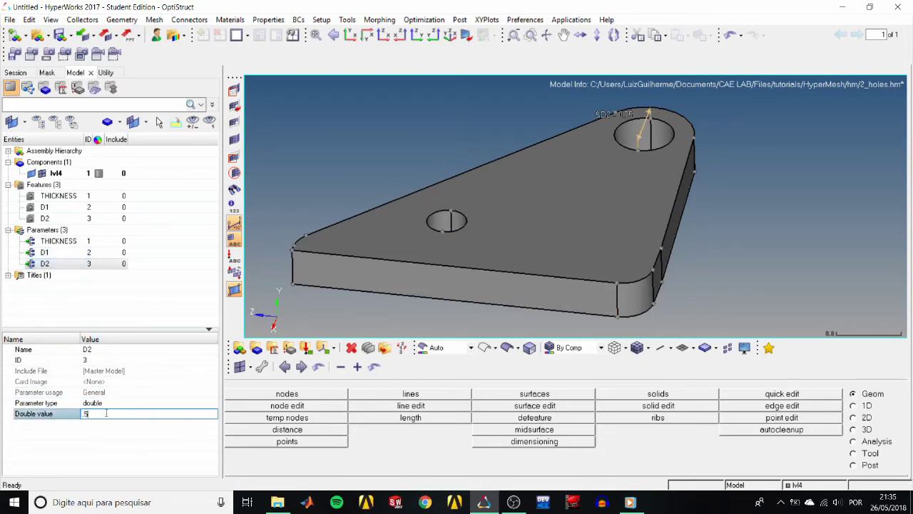
{"action": "key", "text": "Return"}
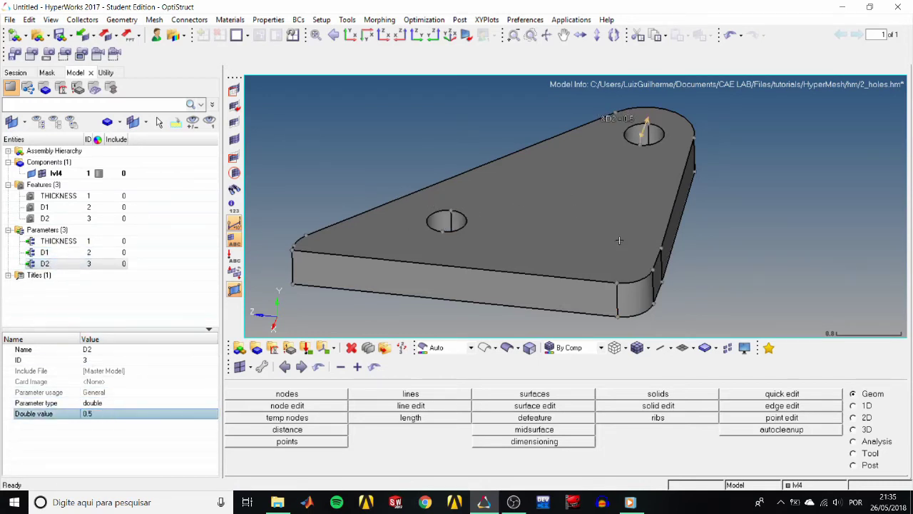
Frame the plate's near corner and bring up the node-creation tools
{"action": "right_click_drag", "start_coordinate": [611, 318], "coordinate": [567, 294], "text": "ctrl"}
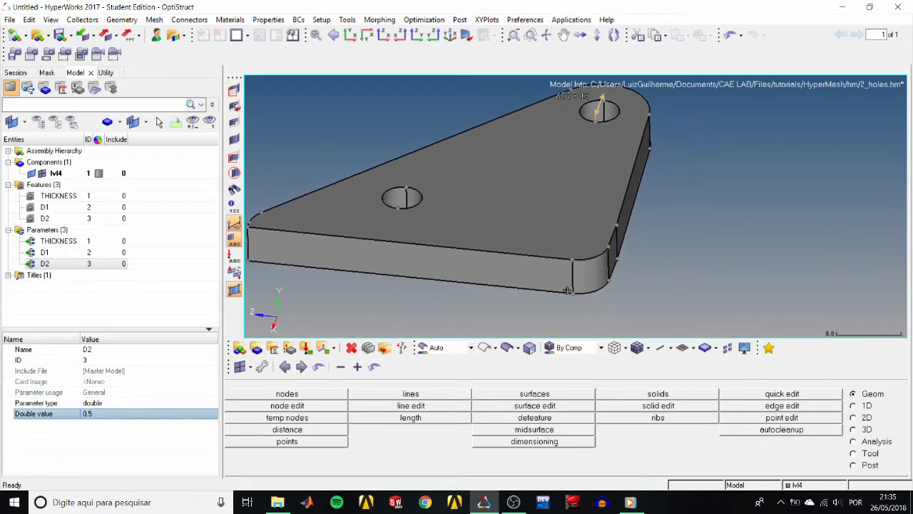
{"action": "left_click", "coordinate": [59, 241]}
{"action": "left_click_drag", "start_coordinate": [415, 272], "coordinate": [370, 274], "text": "ctrl"}
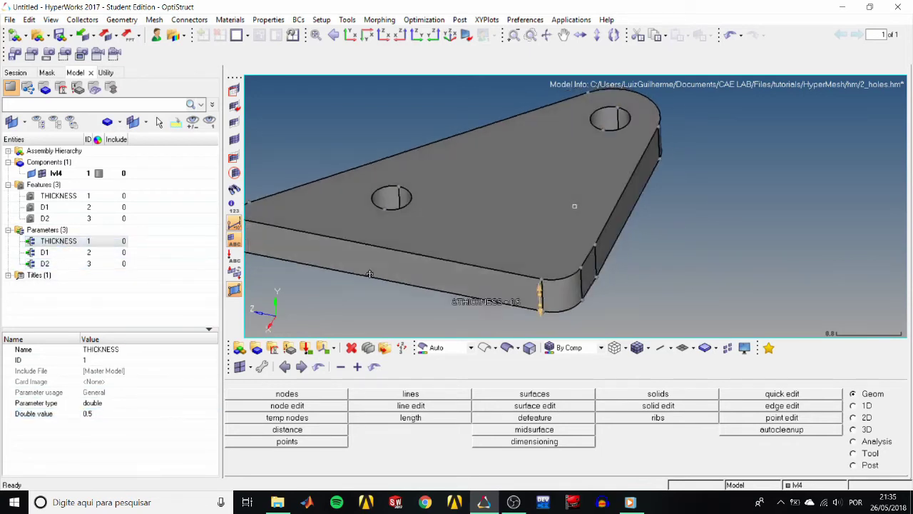
{"action": "scroll", "coordinate": [370, 274], "scroll_direction": "up", "scroll_amount": 3}
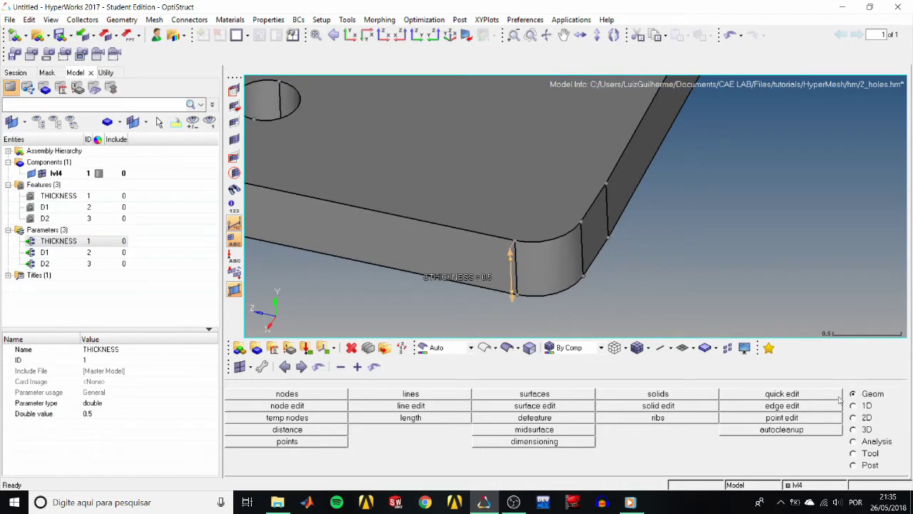
{"action": "left_click", "coordinate": [321, 395]}
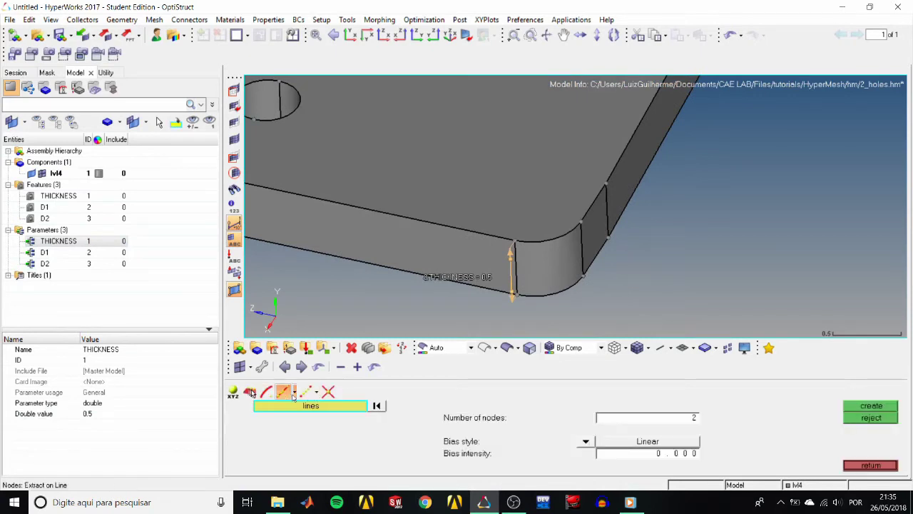
Create two nodes at the ends of the vertical corner edge using Extract on Line
{"action": "left_click", "coordinate": [293, 395]}
{"action": "left_click", "coordinate": [309, 426]}
{"action": "scroll", "coordinate": [469, 266], "scroll_direction": "up", "scroll_amount": 3}
{"action": "left_click", "coordinate": [442, 266]}
{"action": "scroll", "coordinate": [485, 293], "scroll_direction": "down", "scroll_amount": 2}
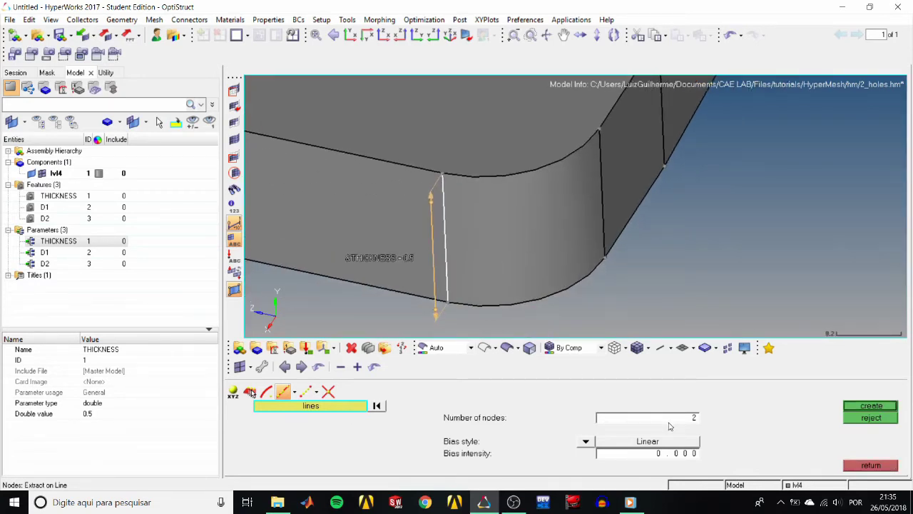
{"action": "left_click", "coordinate": [871, 405]}
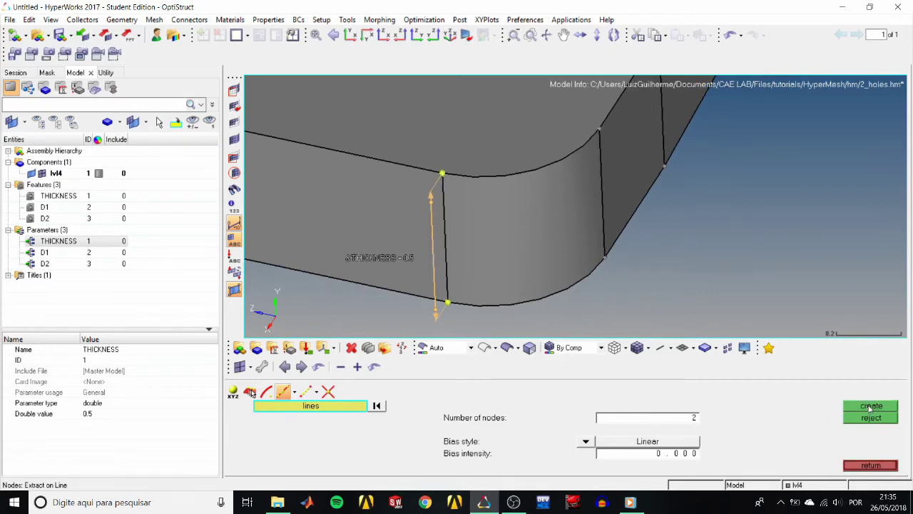
{"action": "left_click", "coordinate": [869, 466]}
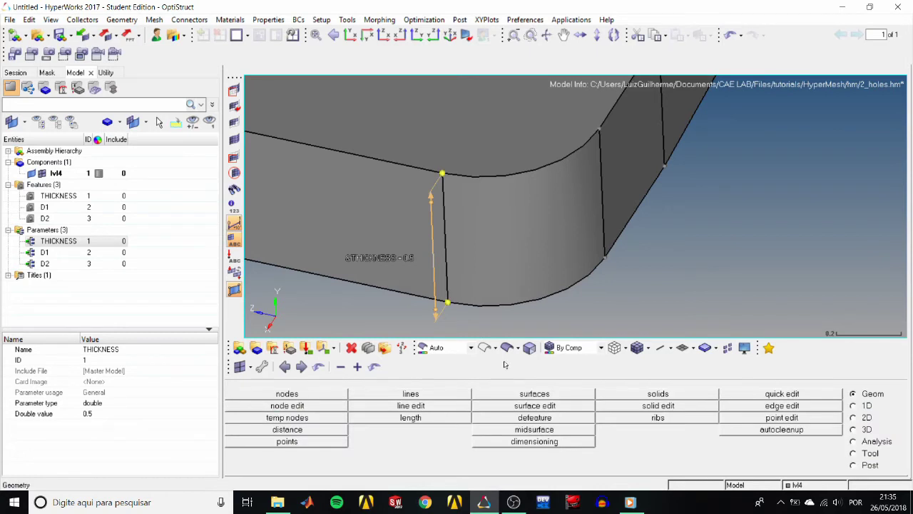
{"action": "left_click", "coordinate": [97, 415]}
{"action": "type", "text": "1"}
{"action": "key", "text": "Return"}
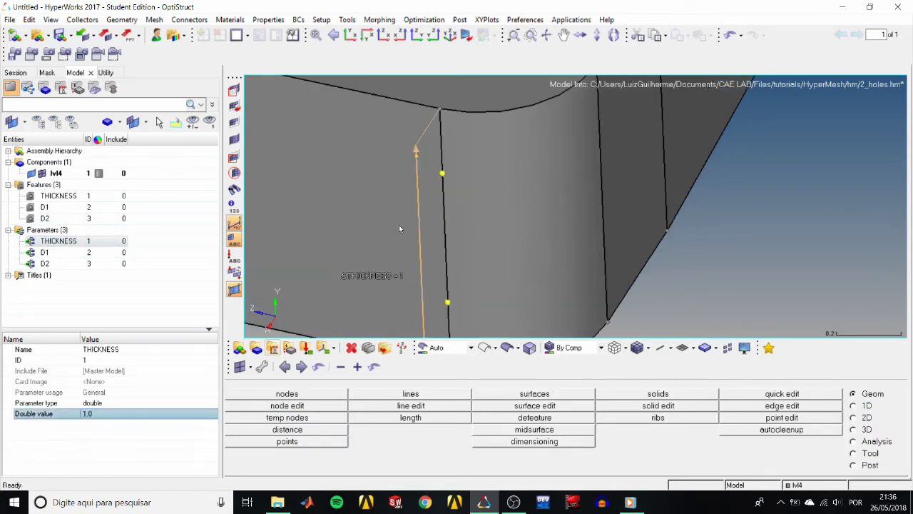
{"action": "left_click_drag", "start_coordinate": [411, 226], "coordinate": [430, 240], "text": "ctrl"}
{"action": "key", "text": "ctrl+z"}
{"action": "left_click_drag", "start_coordinate": [486, 235], "coordinate": [485, 262], "text": "ctrl"}
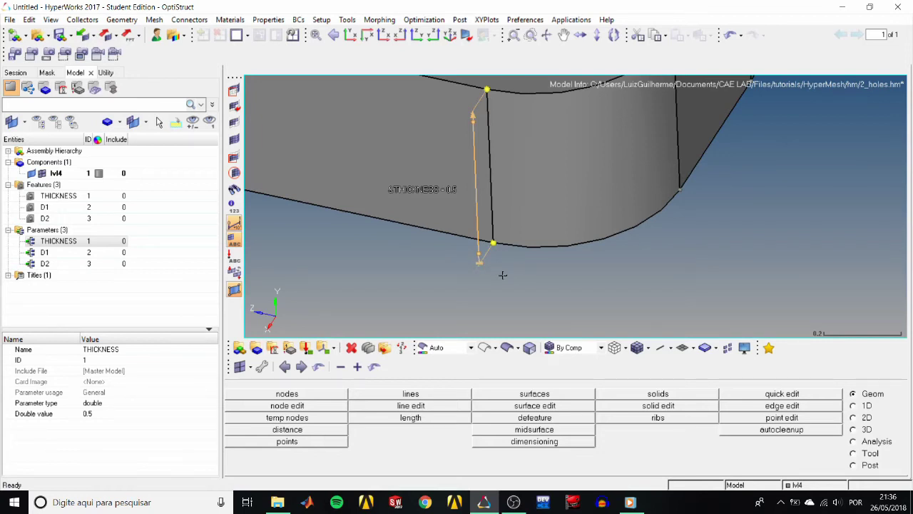
{"action": "scroll", "coordinate": [501, 269], "scroll_direction": "down", "scroll_amount": 1}
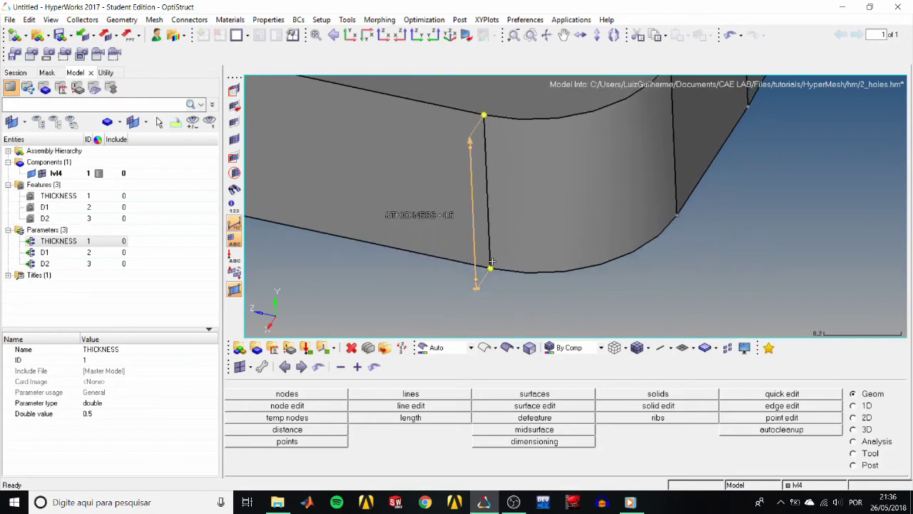
{"action": "scroll", "coordinate": [493, 258], "scroll_direction": "down", "scroll_amount": 1}
{"action": "scroll", "coordinate": [492, 259], "scroll_direction": "down", "scroll_amount": 3}
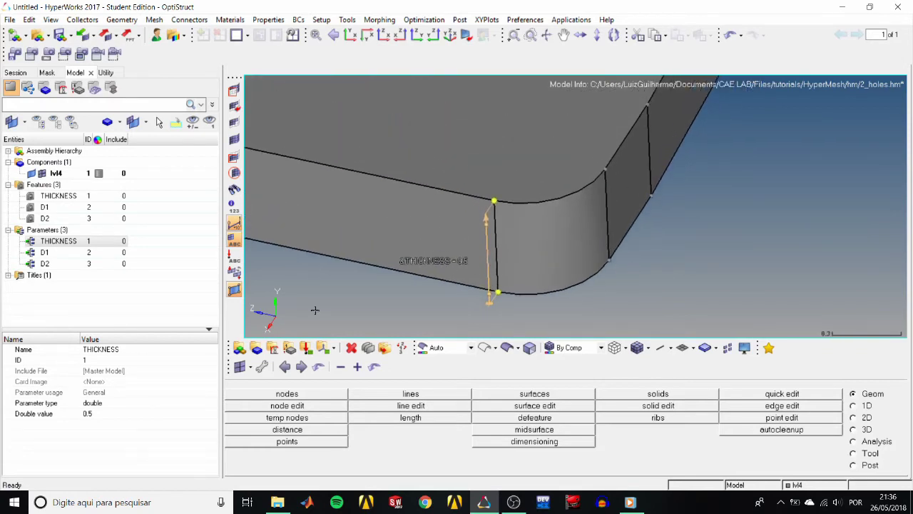
{"action": "left_click", "coordinate": [123, 414]}
{"action": "type", "text": "1"}
{"action": "key", "text": "Return"}
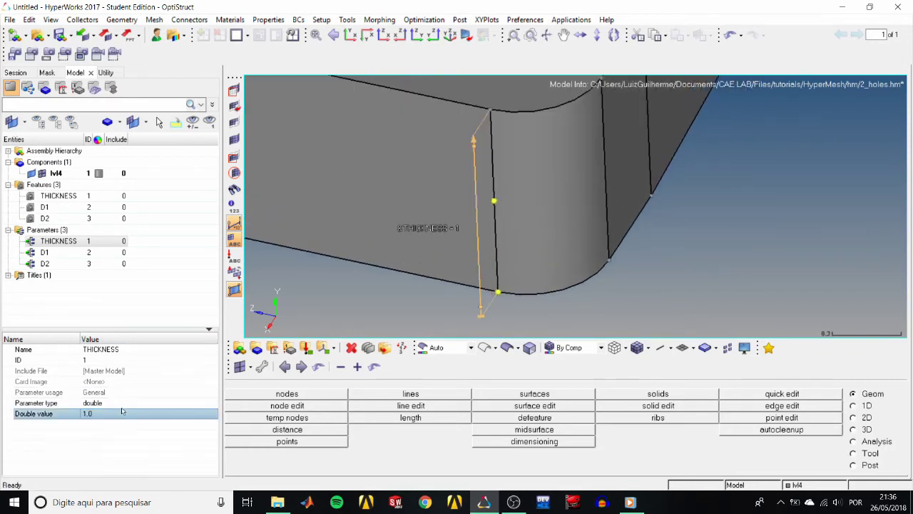
{"action": "left_click_drag", "start_coordinate": [528, 202], "coordinate": [477, 255], "text": "ctrl"}
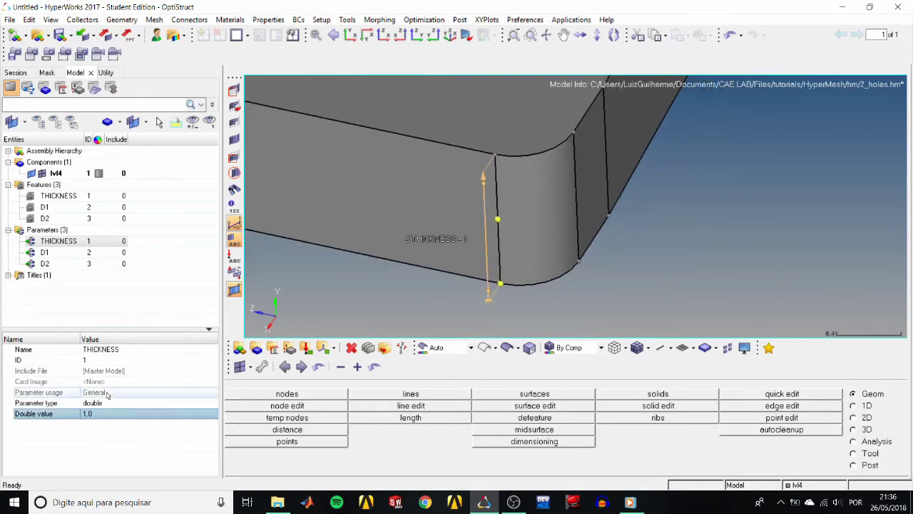
{"action": "key", "text": "ctrl+z"}
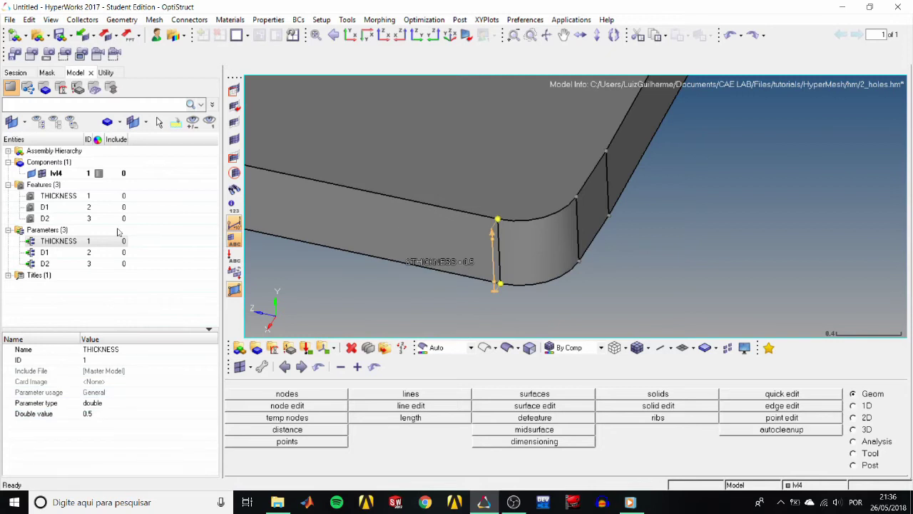
Set the THICKNESS feature's Lock Side to None instead of Point2
{"action": "left_click", "coordinate": [64, 199]}
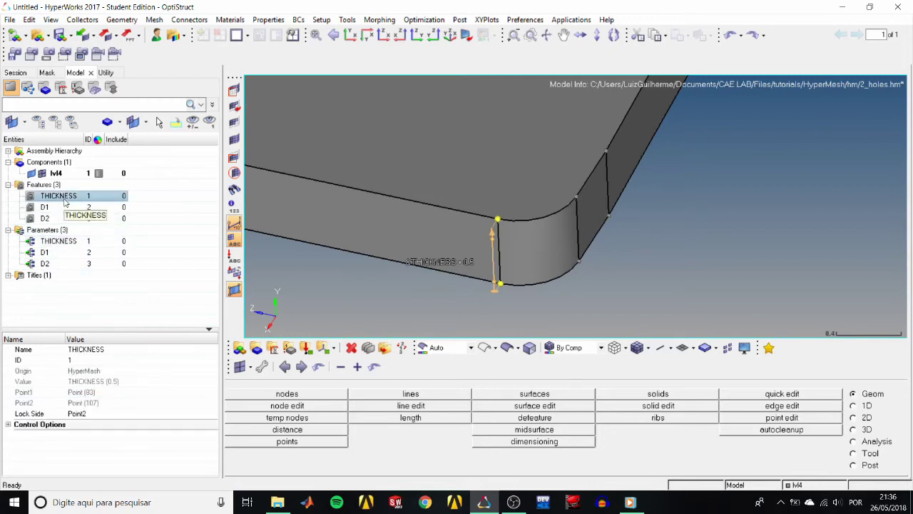
{"action": "left_click", "coordinate": [107, 414]}
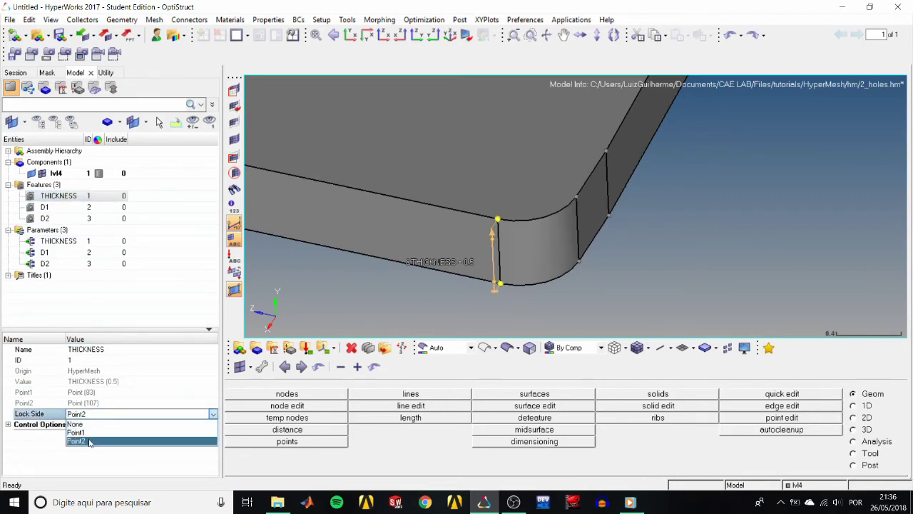
{"action": "left_click", "coordinate": [87, 425]}
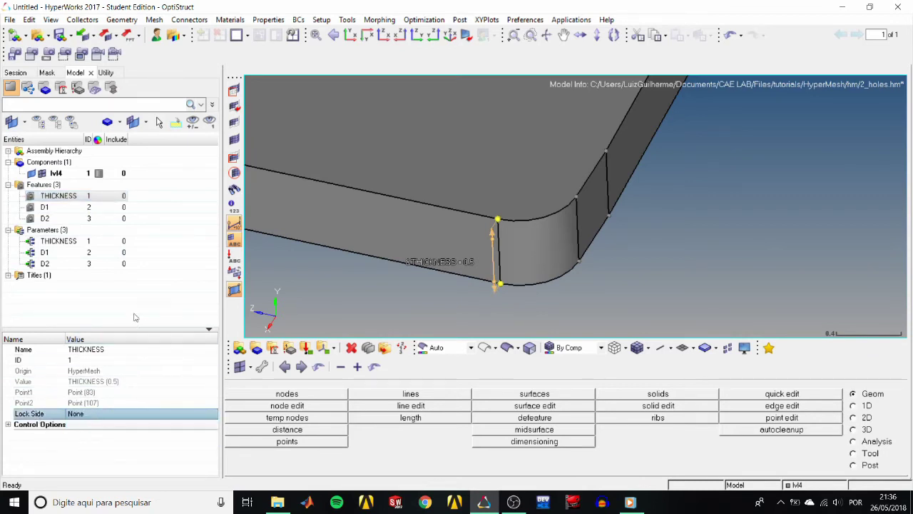
Select the D2 parameter with the plate zoomed into view
{"action": "left_click", "coordinate": [62, 265]}
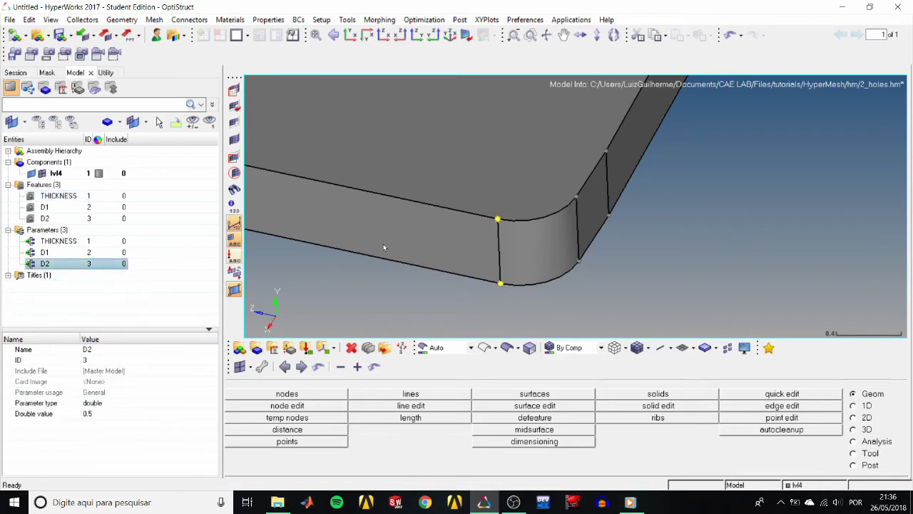
{"action": "scroll", "coordinate": [473, 191], "scroll_direction": "up", "scroll_amount": 3}
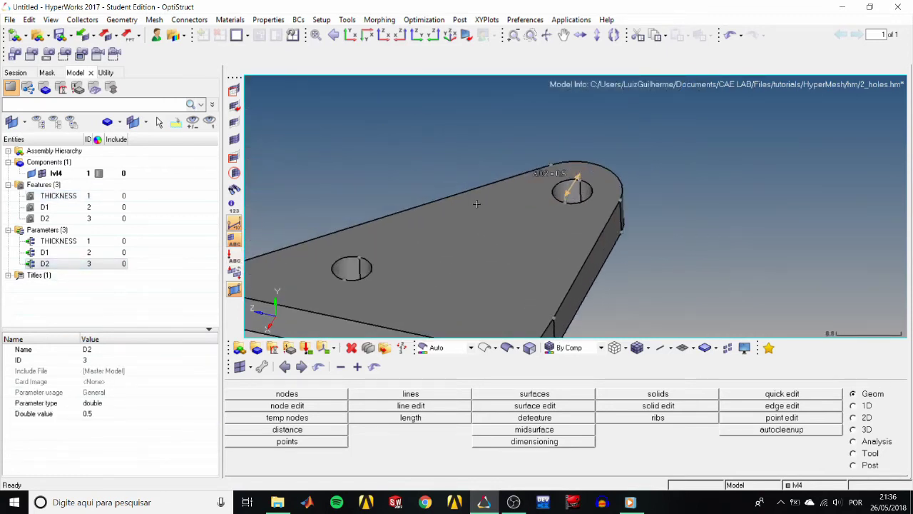
{"action": "left_click", "coordinate": [74, 264]}
Change D2 to a double expression parameter driven by 2*D1
{"action": "left_click", "coordinate": [114, 414]}
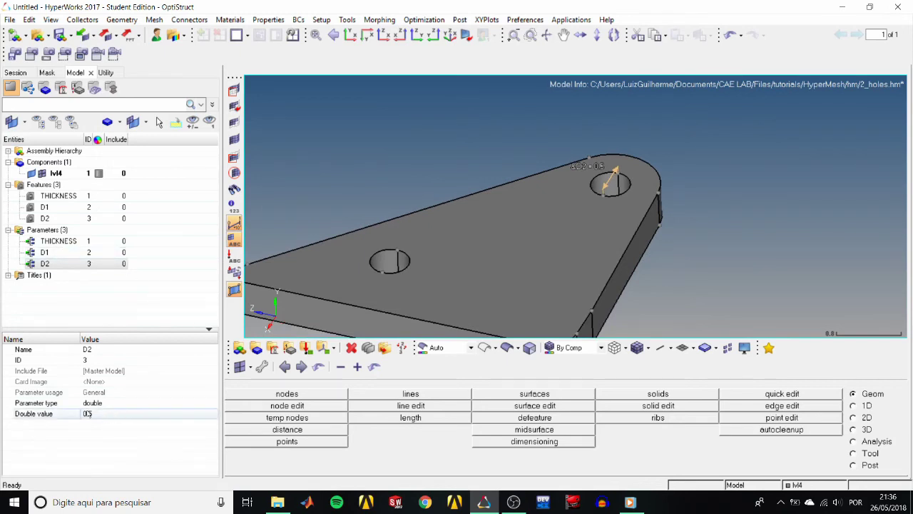
{"action": "left_click", "coordinate": [50, 266]}
{"action": "left_click", "coordinate": [112, 405]}
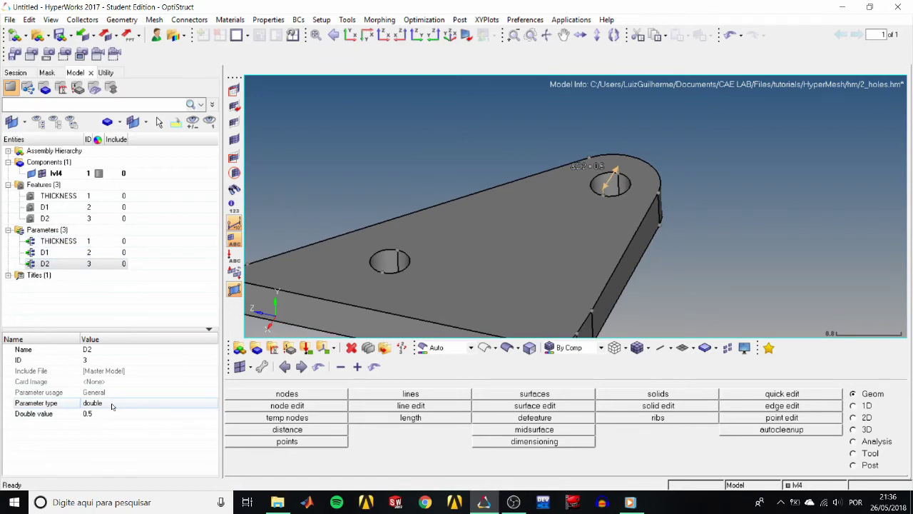
{"action": "left_click", "coordinate": [111, 406]}
{"action": "left_click", "coordinate": [98, 422]}
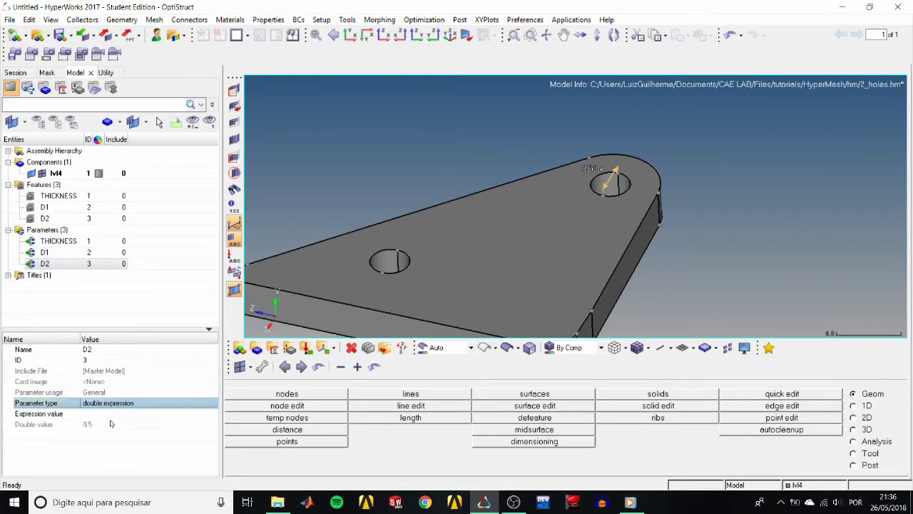
{"action": "left_click", "coordinate": [97, 415]}
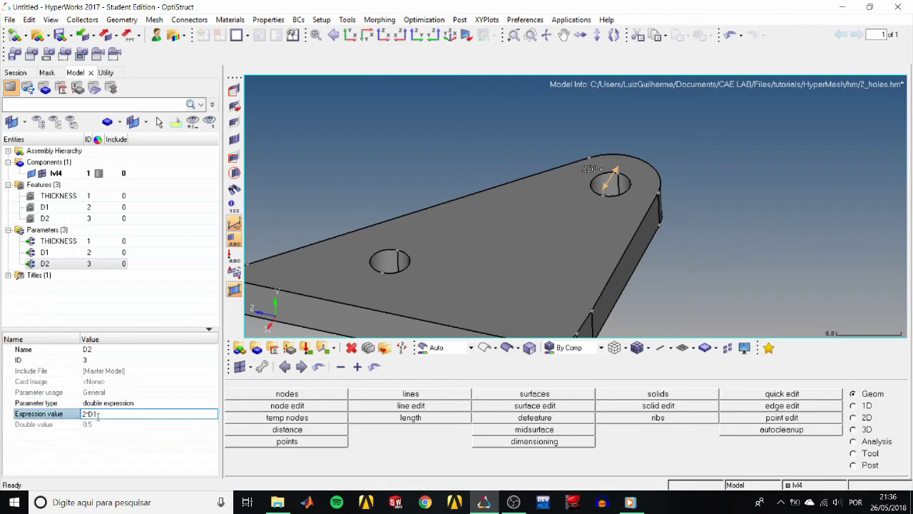
{"action": "key", "text": "Return"}
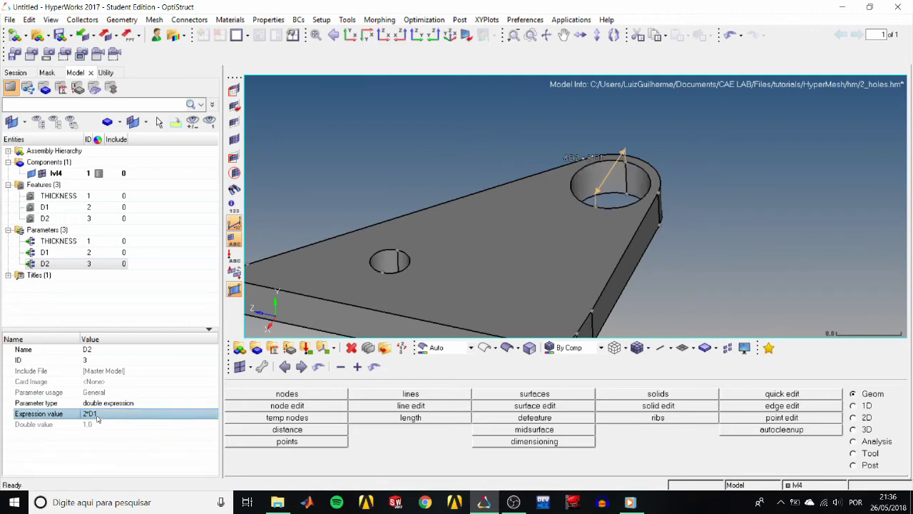
Set D1 to 0.25, briefly trying 0.1, then select the D2 dimension feature
{"action": "left_click", "coordinate": [45, 252]}
{"action": "left_click", "coordinate": [96, 413]}
{"action": "type", "text": "0.25"}
{"action": "key", "text": "Return"}
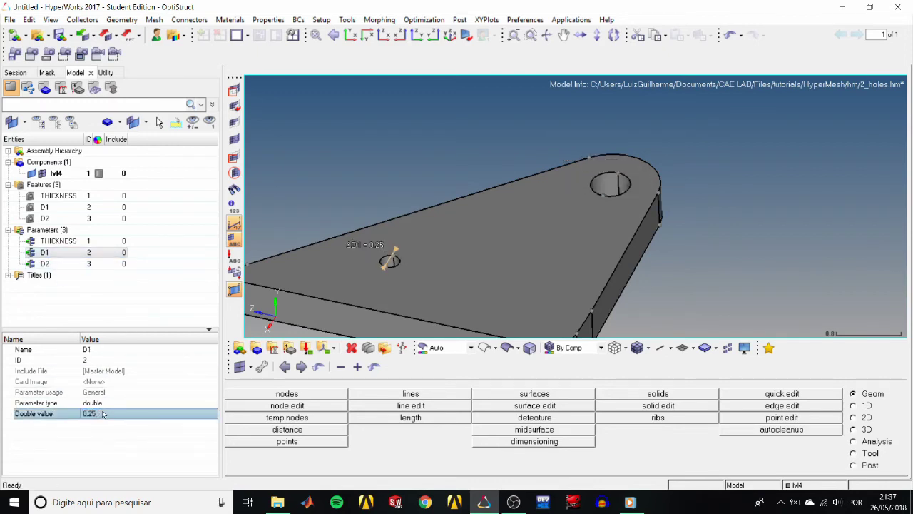
{"action": "left_click", "coordinate": [103, 414]}
{"action": "type", "text": "0.1"}
{"action": "key", "text": "Return"}
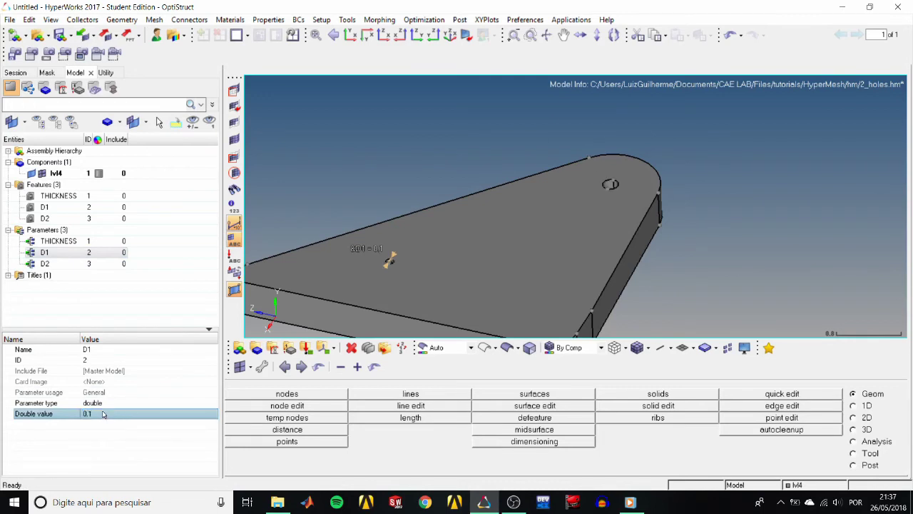
{"action": "left_click", "coordinate": [102, 414]}
{"action": "type", "text": "0.25"}
{"action": "key", "text": "Return"}
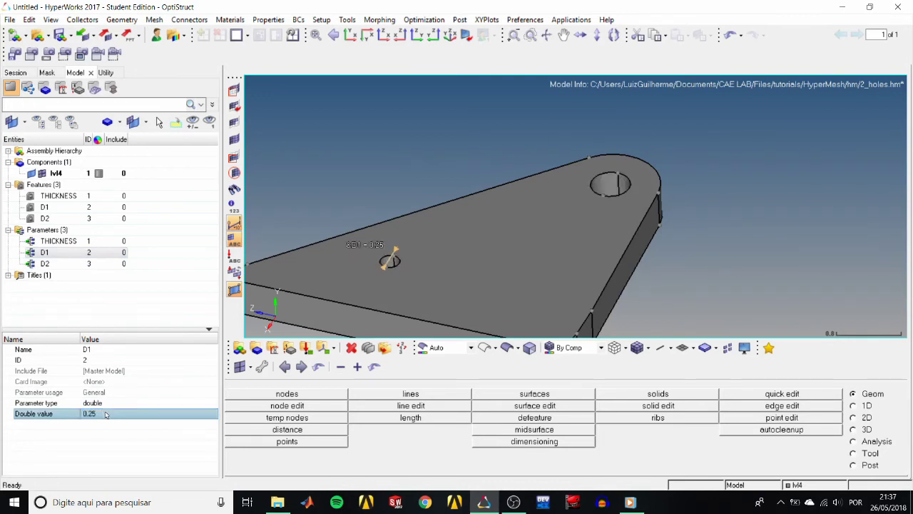
{"action": "left_click", "coordinate": [49, 221]}
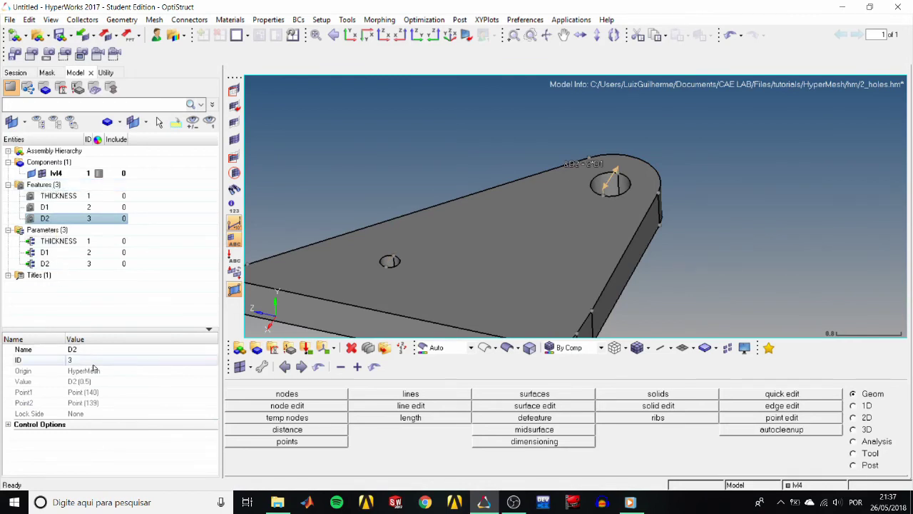
Unparameterize the D2 dimension and delete the D2 feature, leaving THICKNESS and D1
{"action": "right_click", "coordinate": [102, 382]}
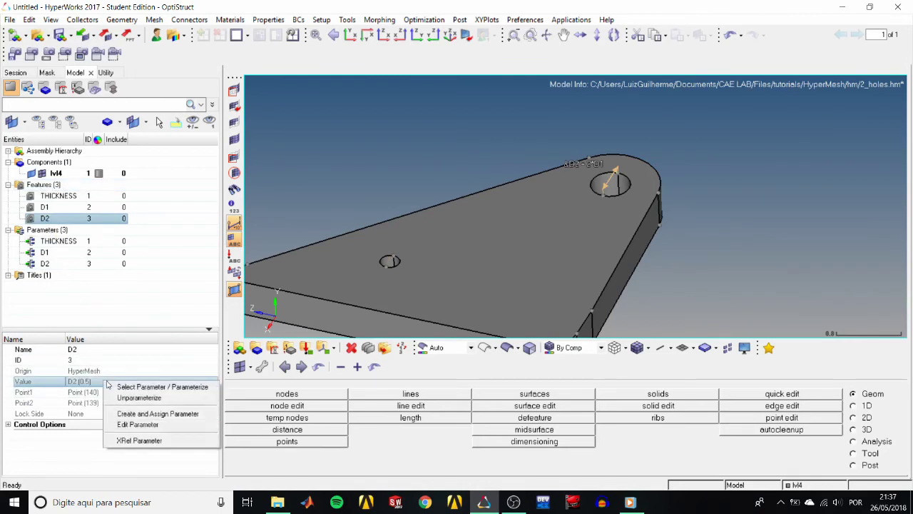
{"action": "left_click", "coordinate": [170, 398]}
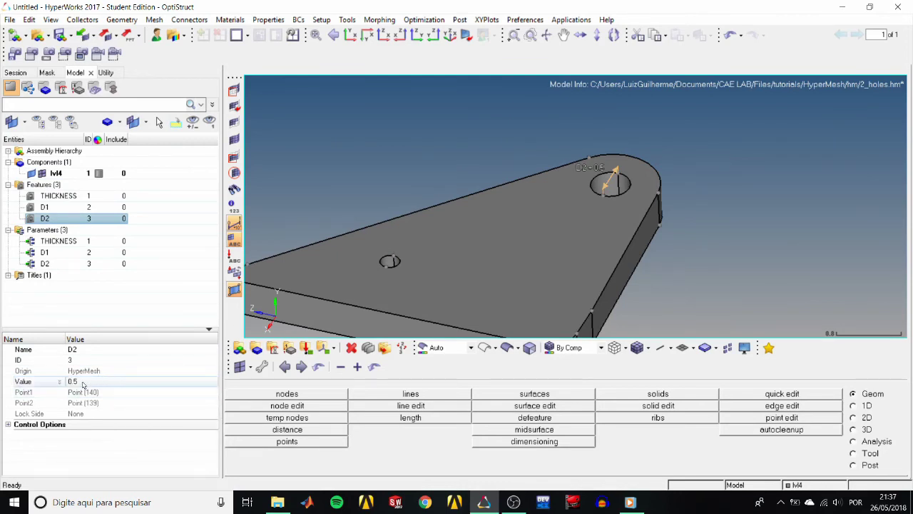
{"action": "right_click", "coordinate": [66, 224]}
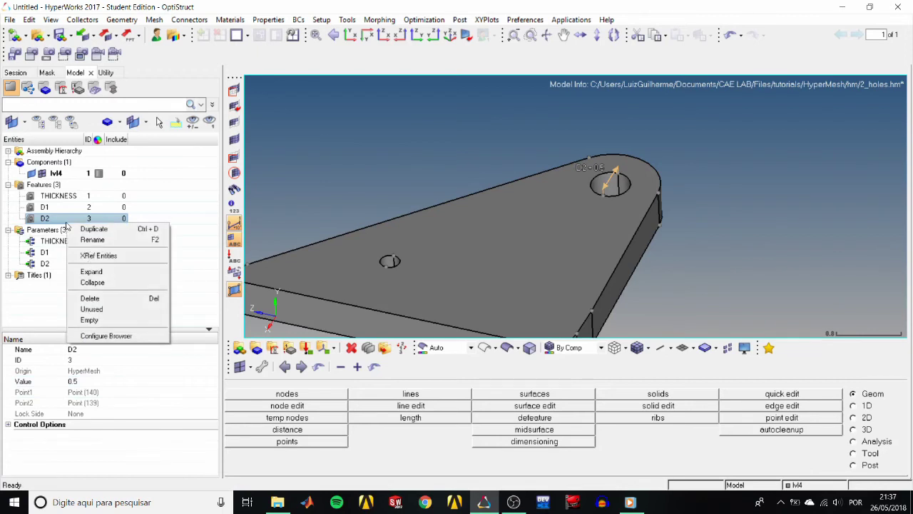
{"action": "left_click", "coordinate": [93, 298]}
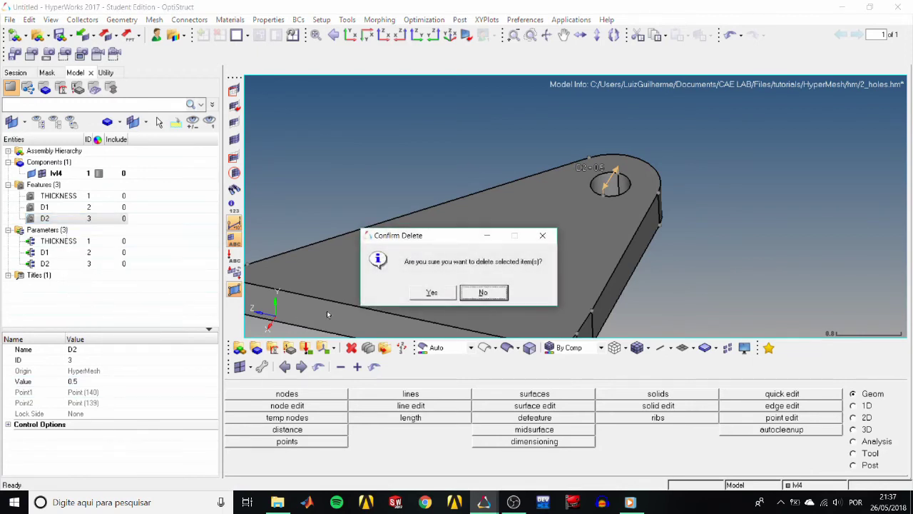
{"action": "left_click", "coordinate": [431, 292]}
{"action": "left_click_drag", "start_coordinate": [419, 298], "coordinate": [460, 251], "text": "ctrl"}
{"action": "right_click_drag", "start_coordinate": [459, 252], "coordinate": [450, 233], "text": "ctrl"}
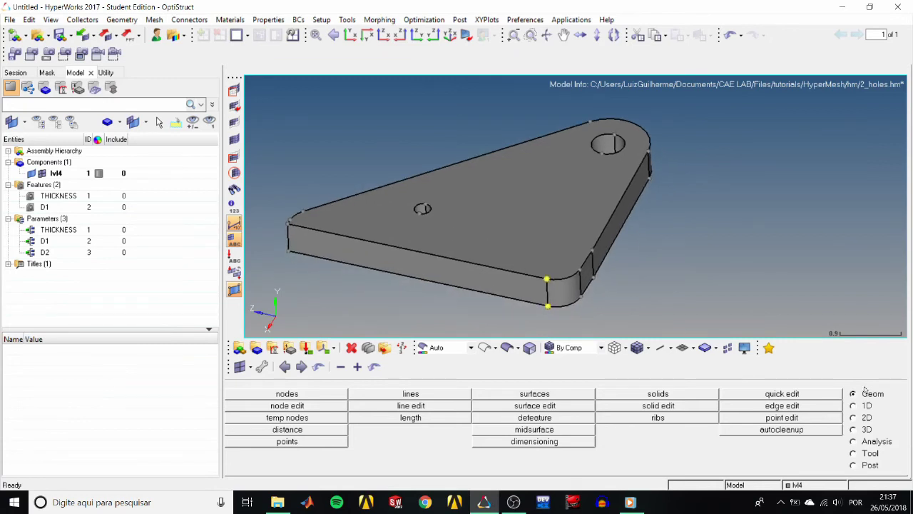
{"action": "left_click", "coordinate": [857, 419]}
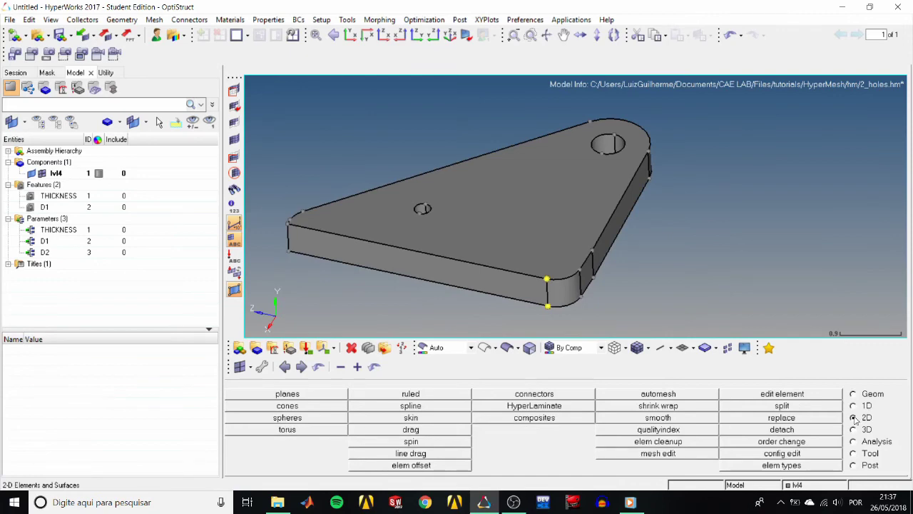
Automesh all 14 displayed surfaces at element size 0.1, producing 2830 elements
{"action": "left_click", "coordinate": [660, 395]}
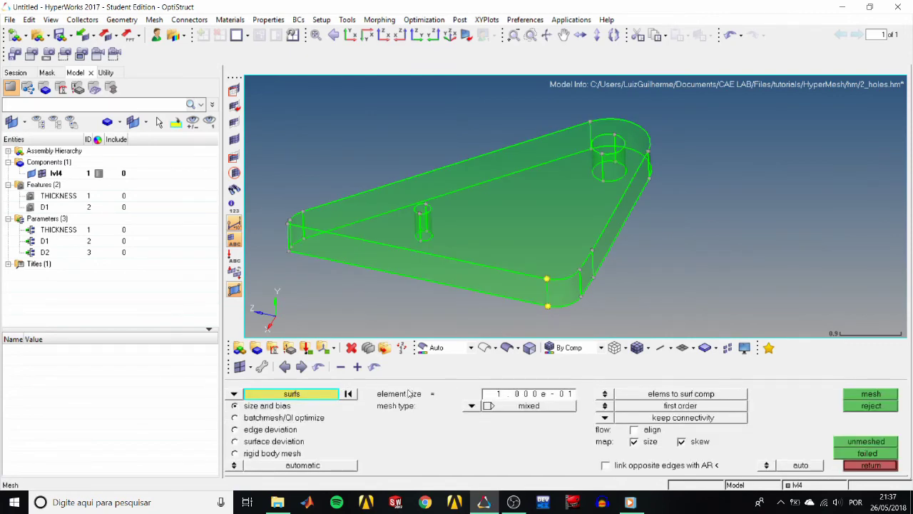
{"action": "left_click", "coordinate": [311, 399]}
{"action": "left_click", "coordinate": [332, 419]}
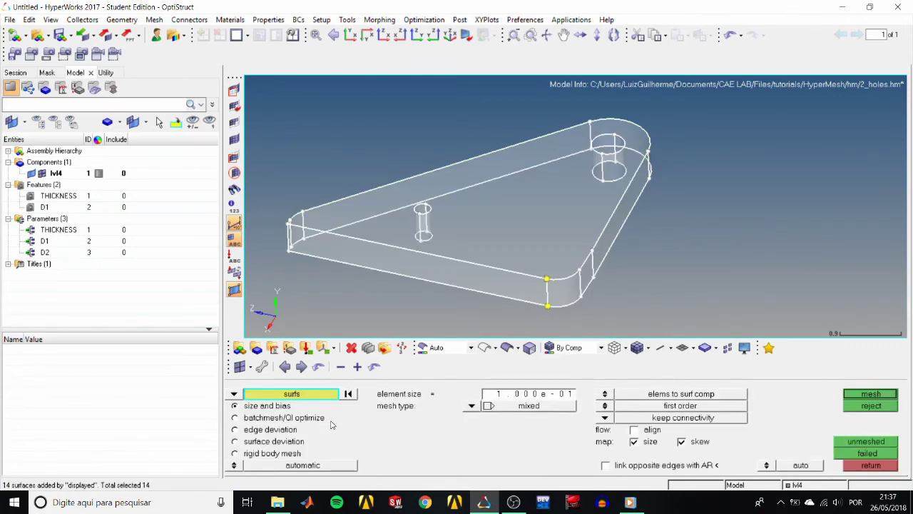
{"action": "left_click", "coordinate": [531, 399]}
{"action": "key", "text": "BackSpace"}
{"action": "key", "text": "Return"}
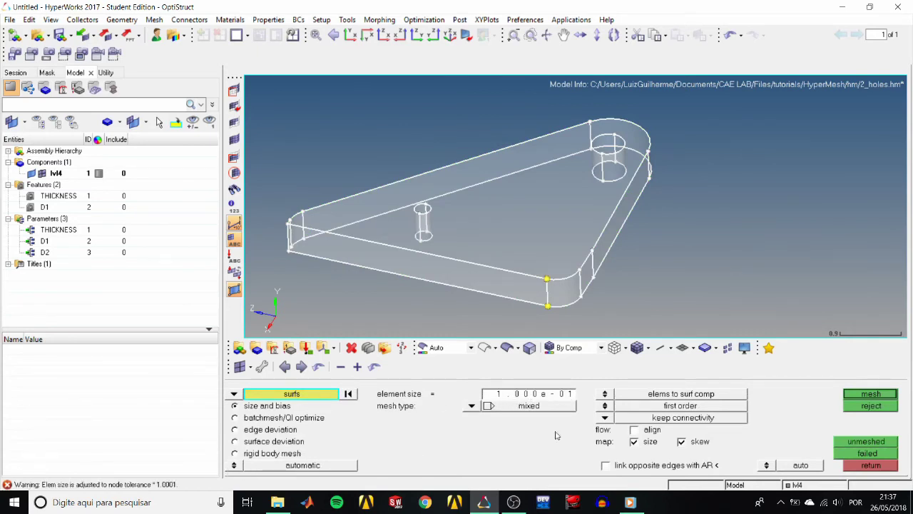
{"action": "left_click", "coordinate": [871, 394]}
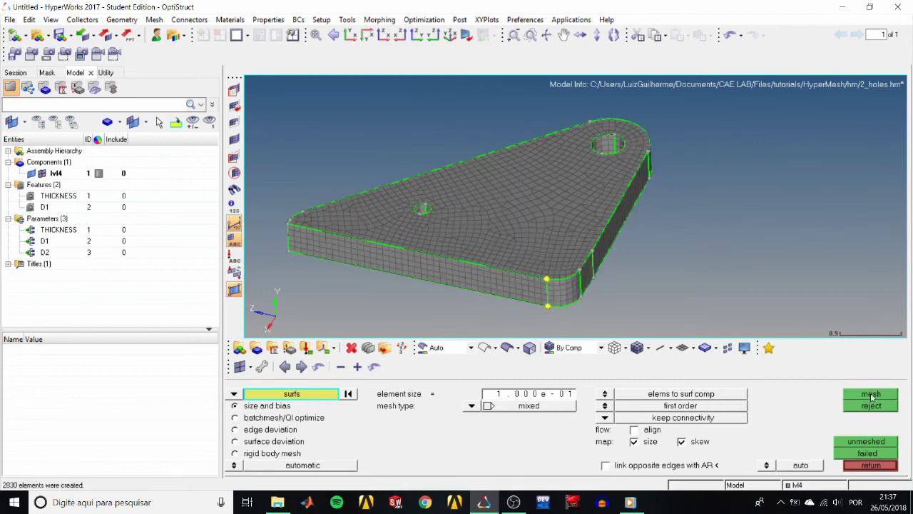
{"action": "left_click", "coordinate": [862, 468]}
{"action": "right_click_drag", "start_coordinate": [615, 264], "coordinate": [629, 265], "text": "ctrl"}
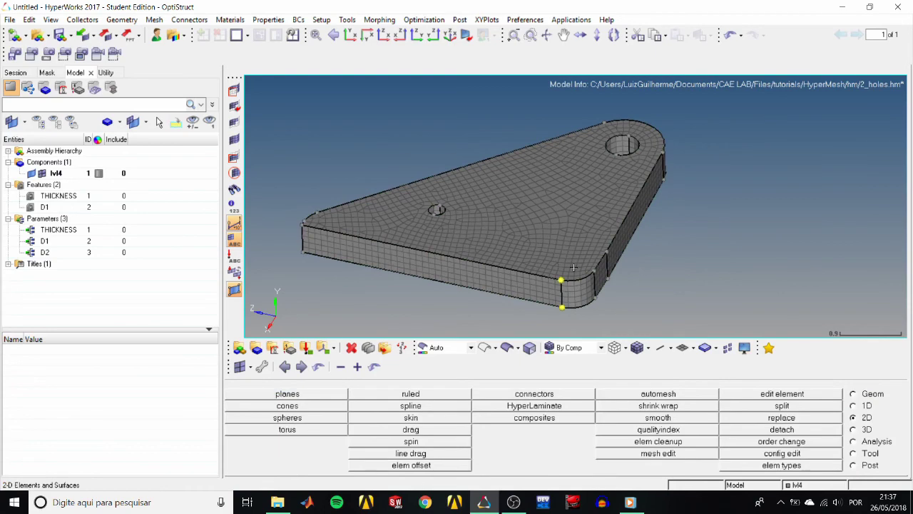
Check the meshing options, then start editing the THICKNESS parameter's 0.5 double value
{"action": "left_click", "coordinate": [531, 21]}
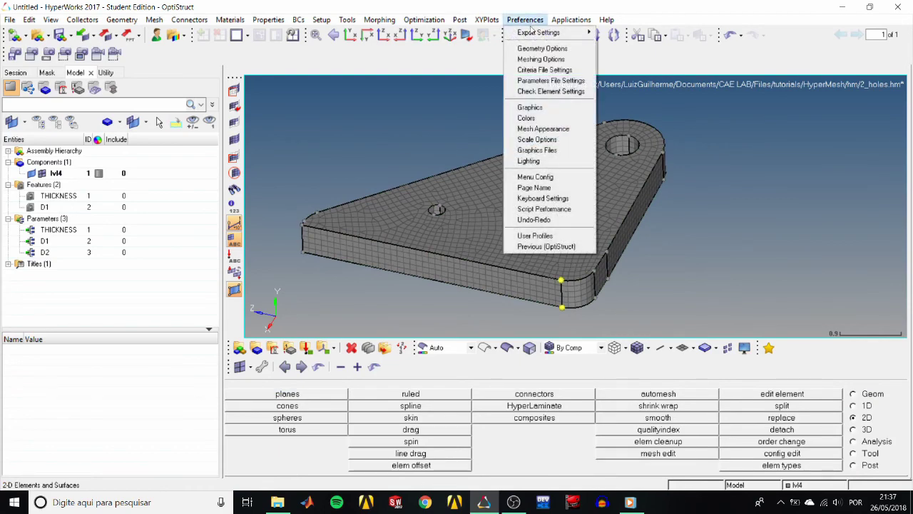
{"action": "left_click", "coordinate": [534, 60]}
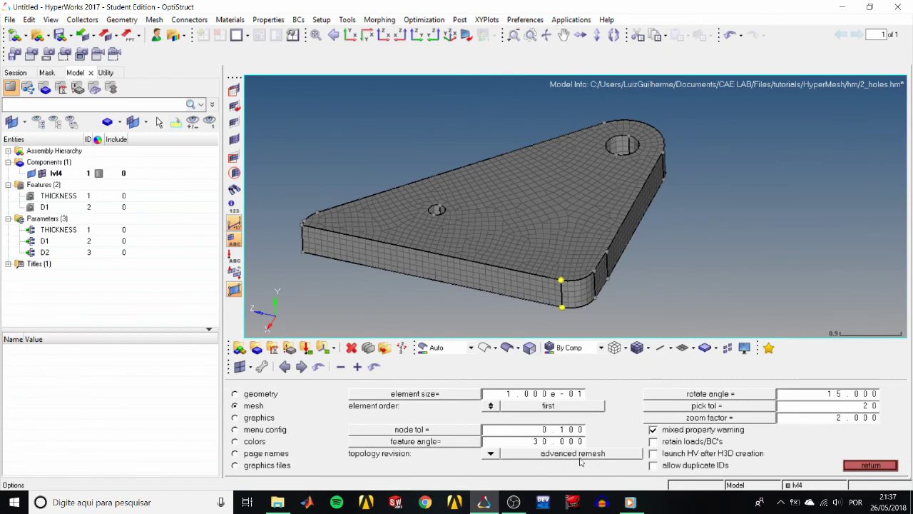
{"action": "left_click", "coordinate": [870, 466]}
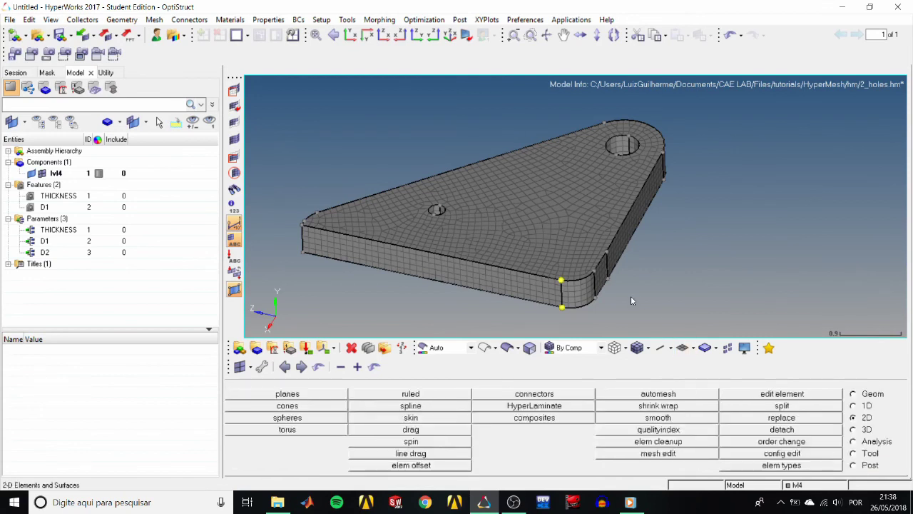
{"action": "left_click", "coordinate": [58, 229]}
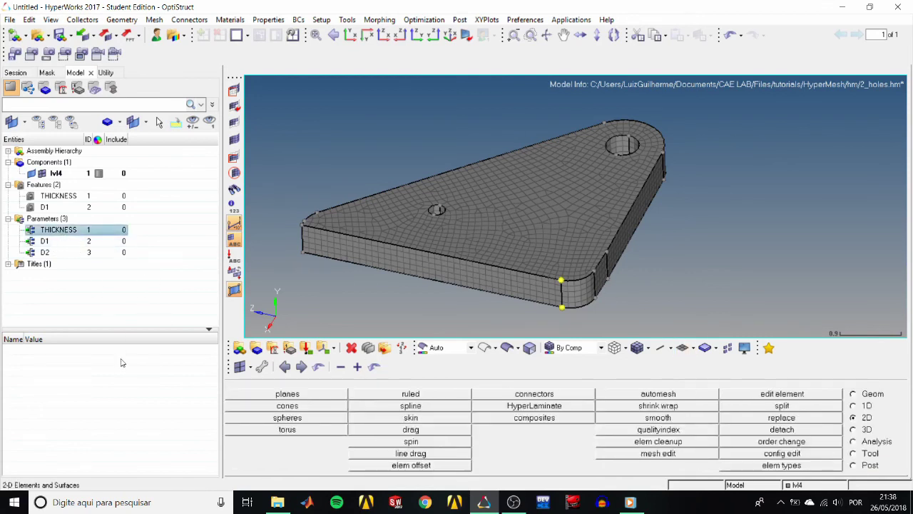
{"action": "left_click", "coordinate": [105, 414]}
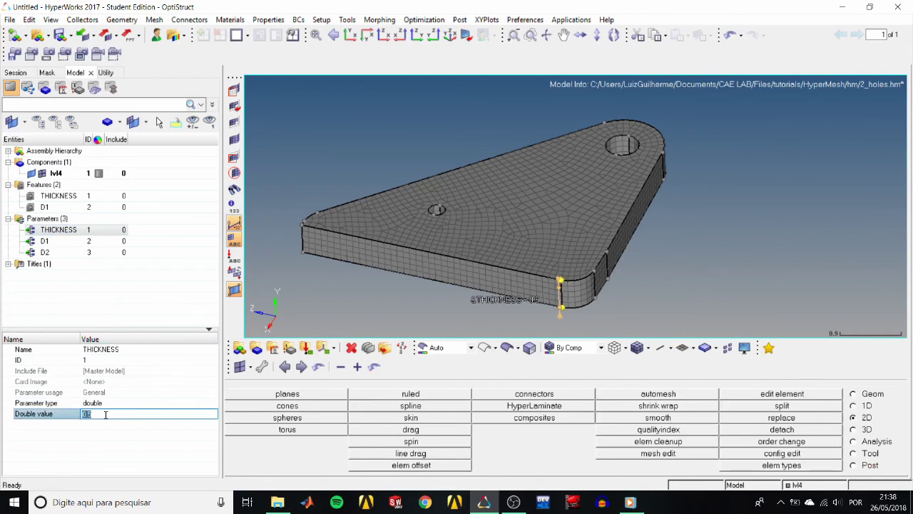